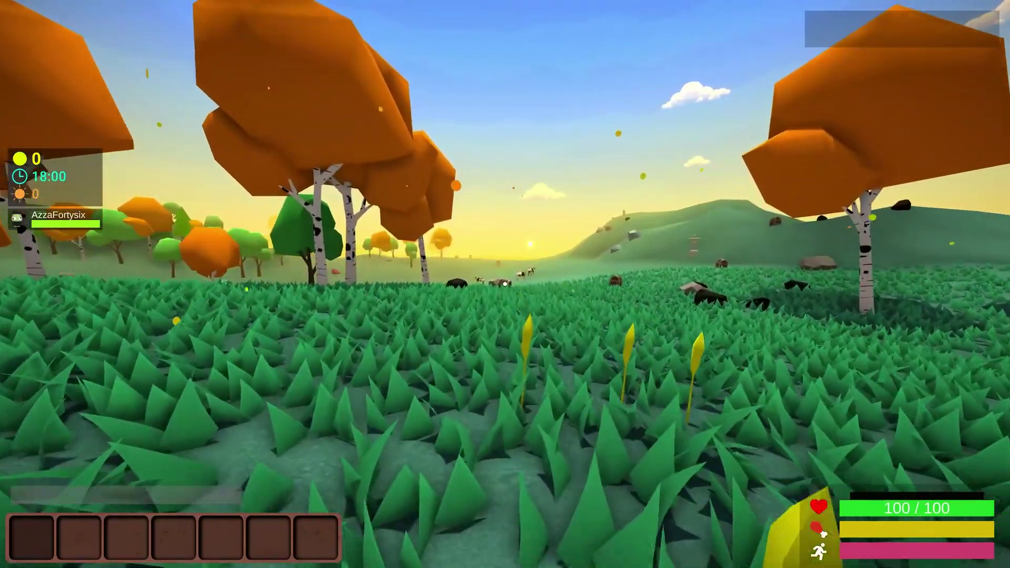
Walk the player forward through the autumn meadow toward the hills, veering slightly left
key("w")
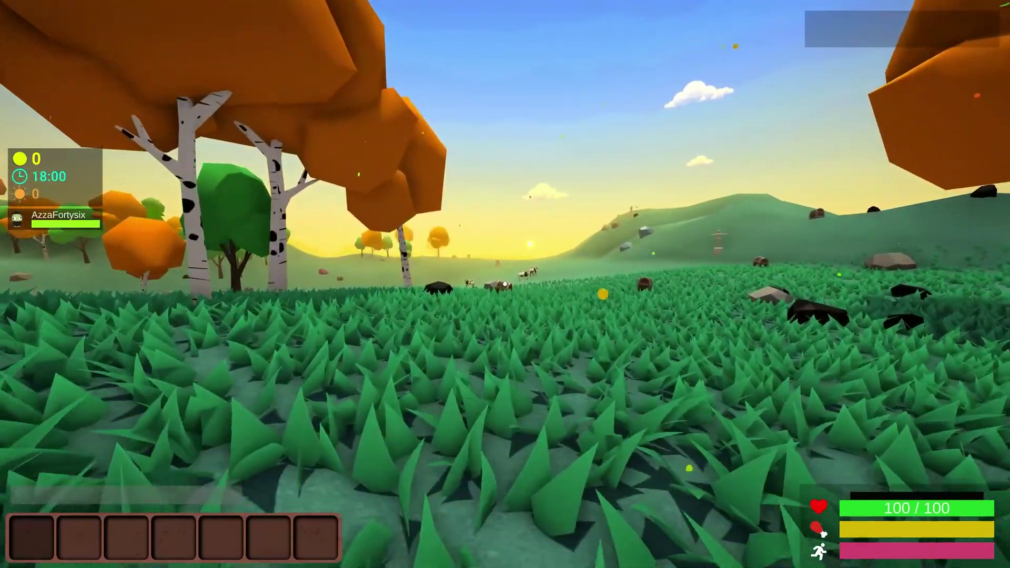
key("w")
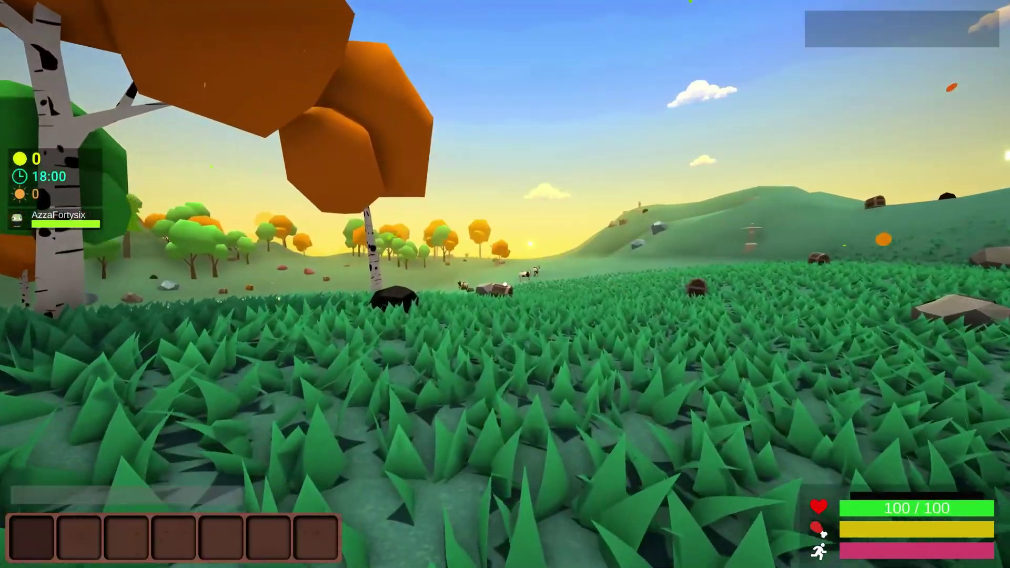
key("w")
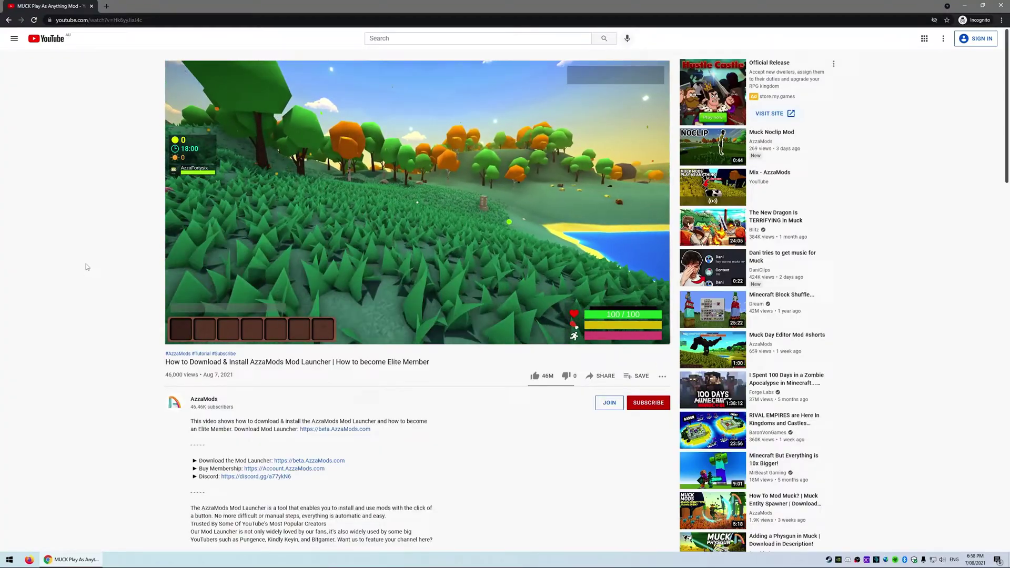
Scroll down the tutorial video's description to reach the beta.AzzaMods.com link
scroll(86, 266, "down", 3)
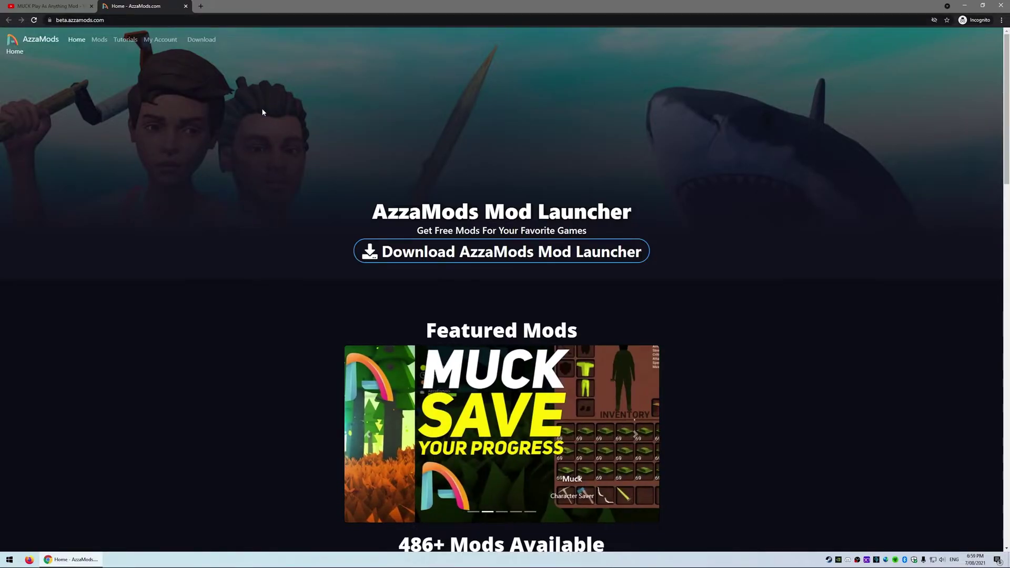
Download the AzzaMods Mod Launcher installer, AzzaMods_Installer.exe, from the website
scroll(205, 37, "down", 2)
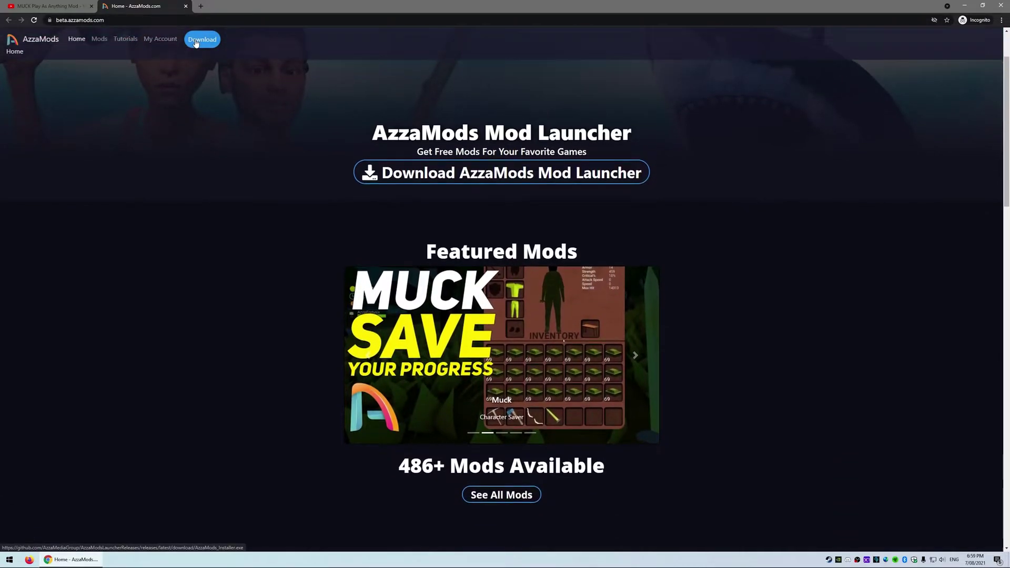
scroll(205, 38, "up", 2)
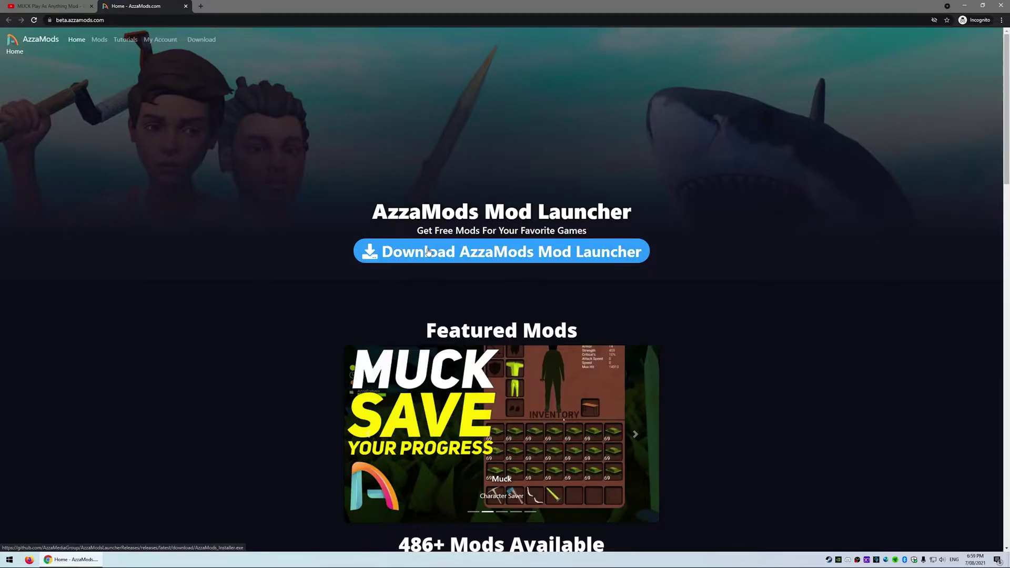
left_click(548, 251)
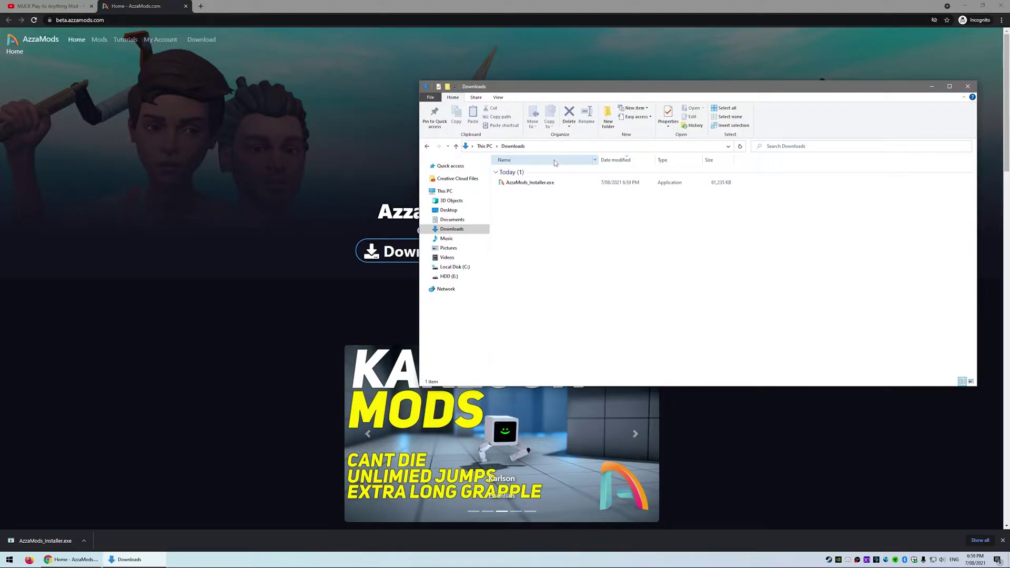
Launch AzzaMods_Installer.exe and expand the SmartScreen warning with More info
left_click(518, 183)
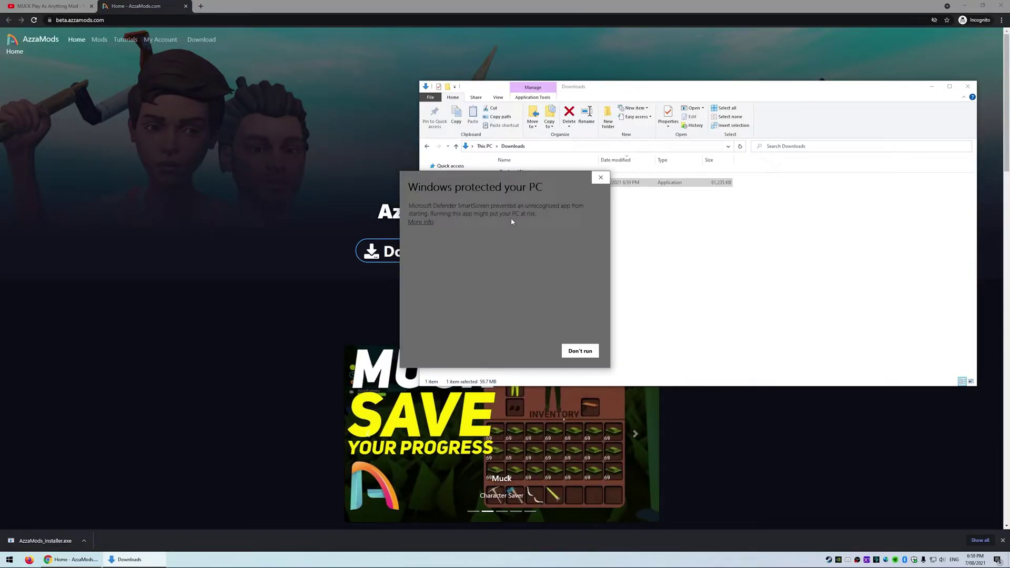
left_click(420, 223)
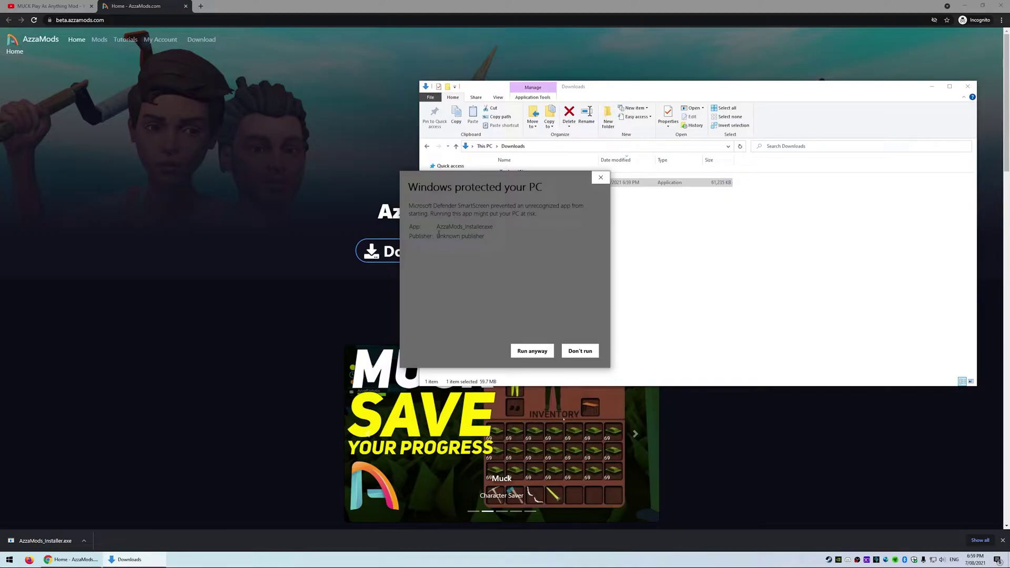
Run the installer anyway and install for the current user only in the default folder
left_click(532, 351)
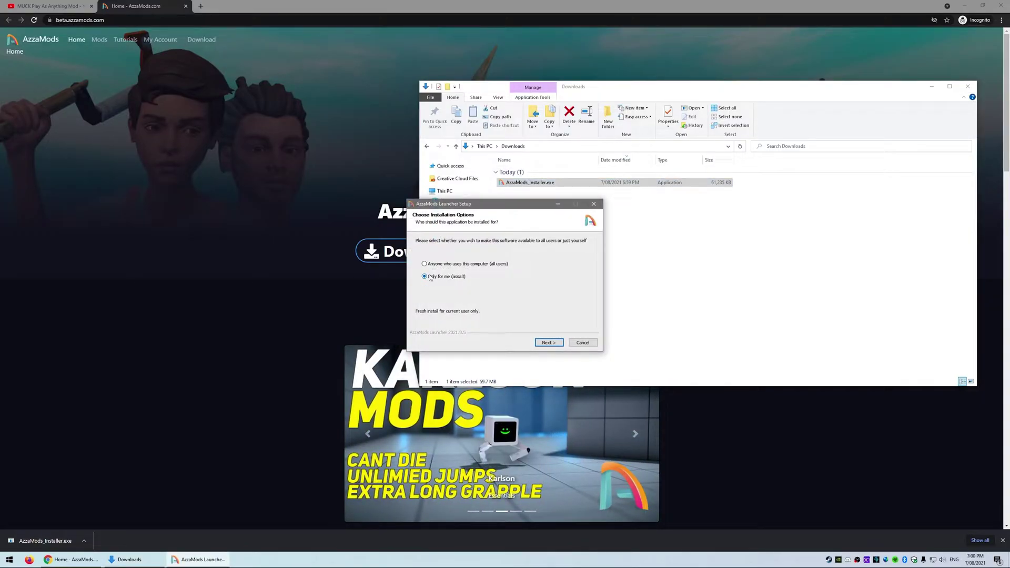
left_click(548, 344)
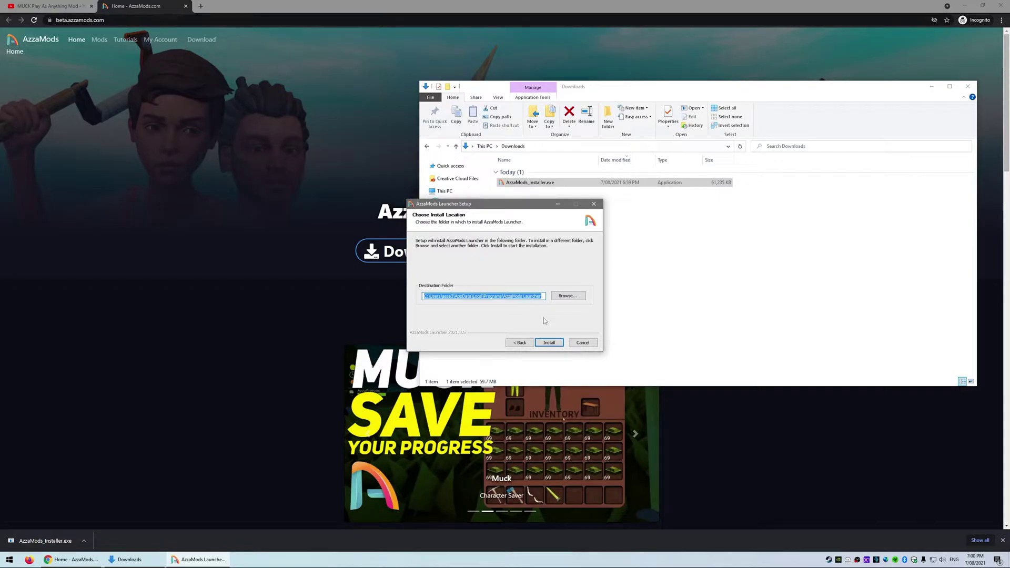
left_click(549, 343)
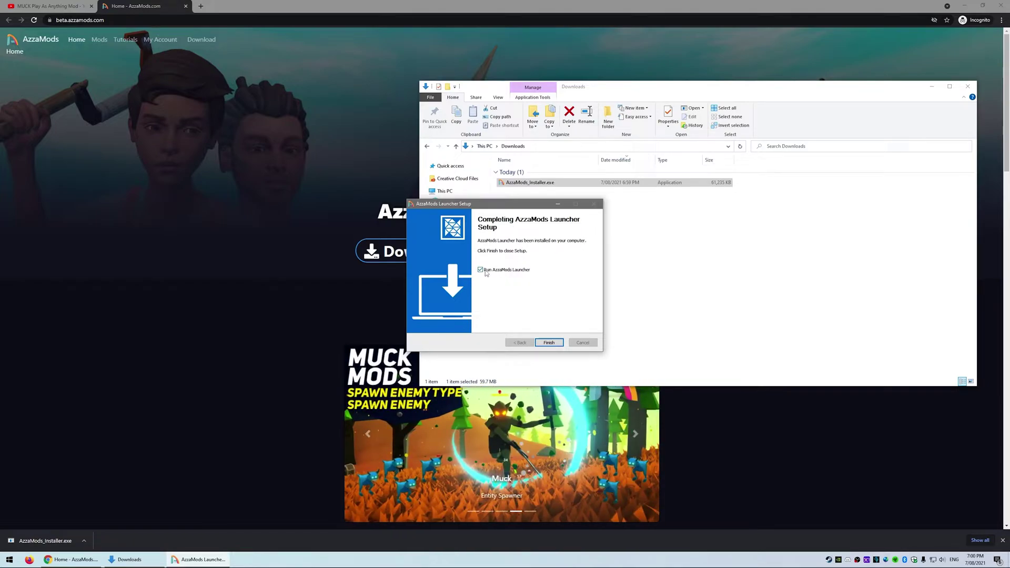
Finish setup and accept the Terms of Service to enter the launcher
left_click(549, 343)
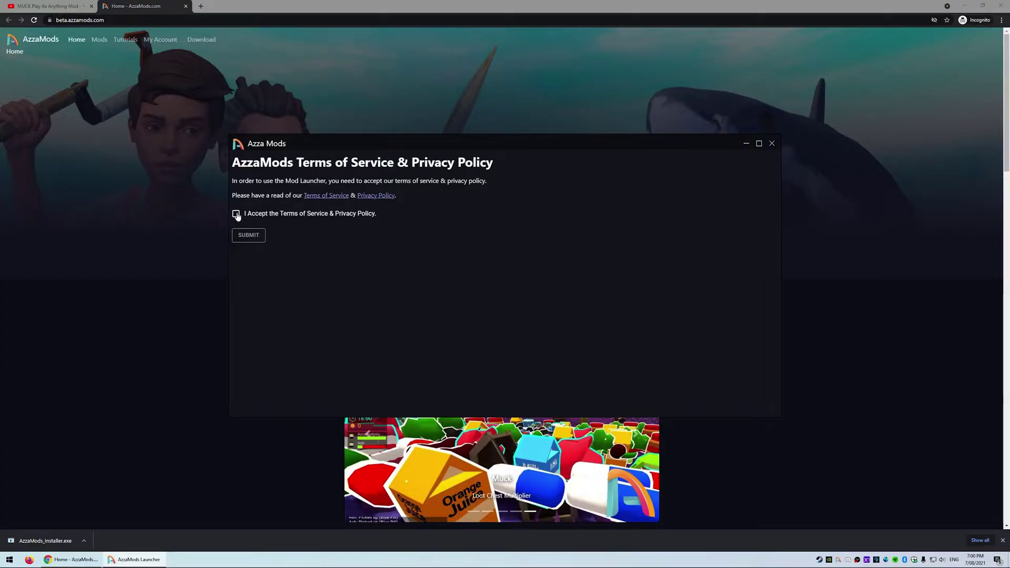
left_click(235, 214)
left_click(249, 238)
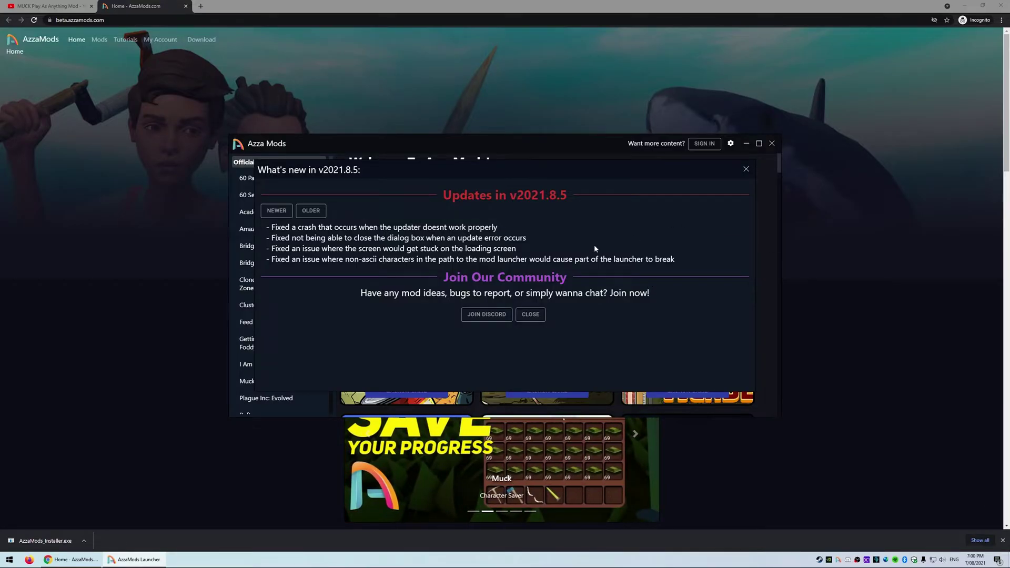
Page back through the update notes to v2021.7.14, then close the What's new dialog
left_click(310, 210)
left_click(311, 210)
left_click(273, 212)
left_click(273, 212)
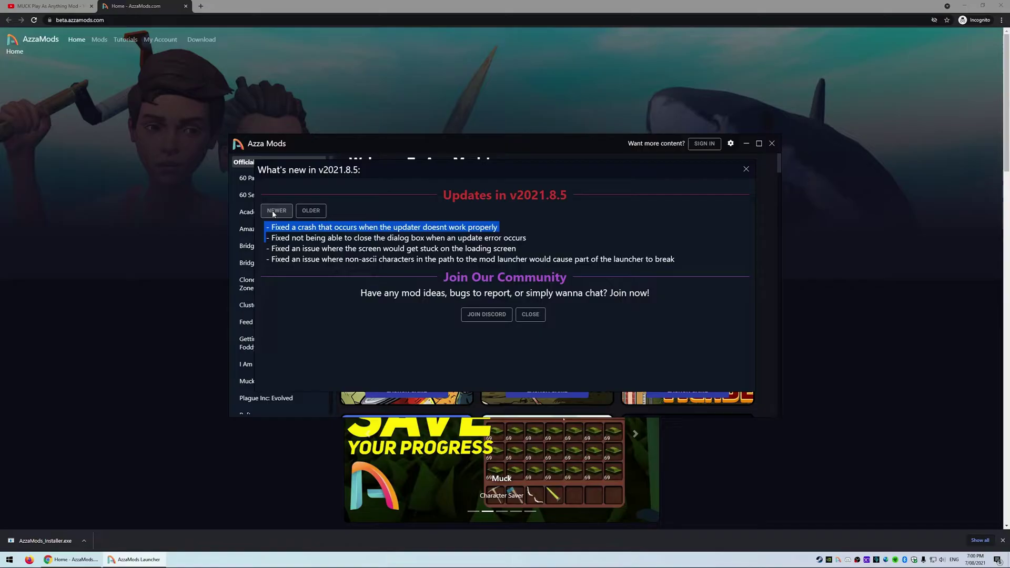
left_click(310, 211)
left_click(310, 211)
left_click(315, 212)
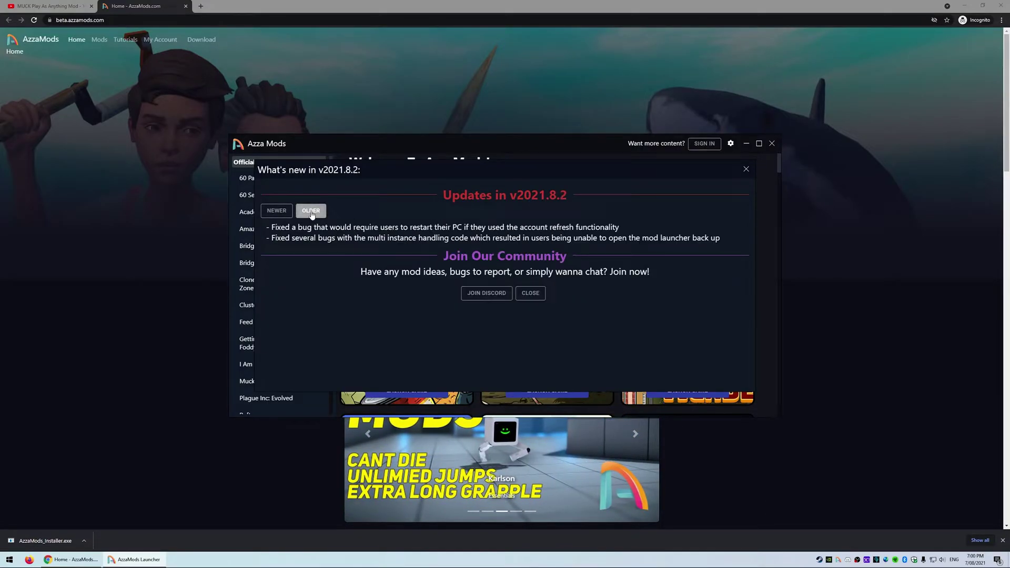
left_click(315, 212)
left_click(316, 213)
left_click(317, 213)
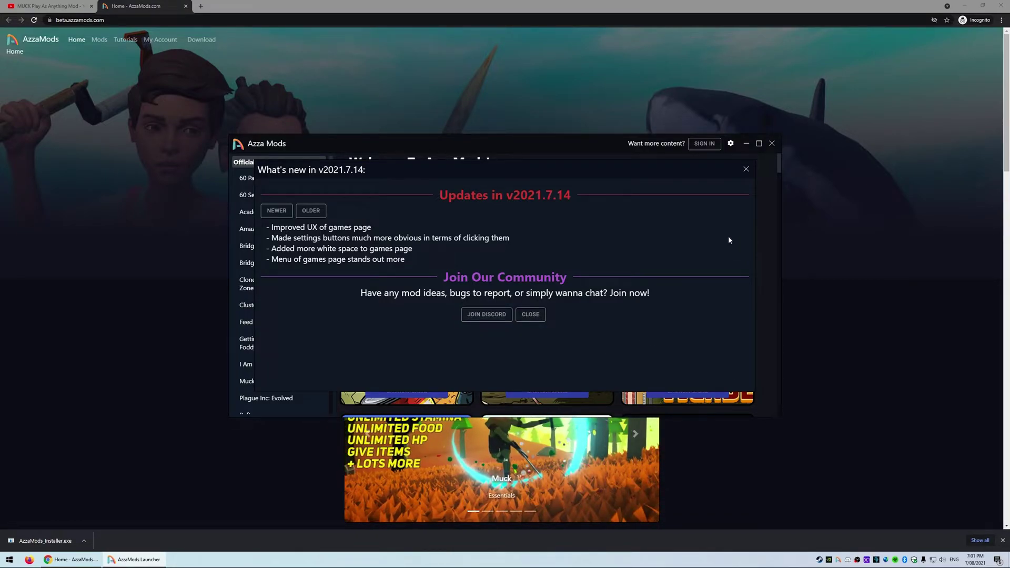
left_click(744, 170)
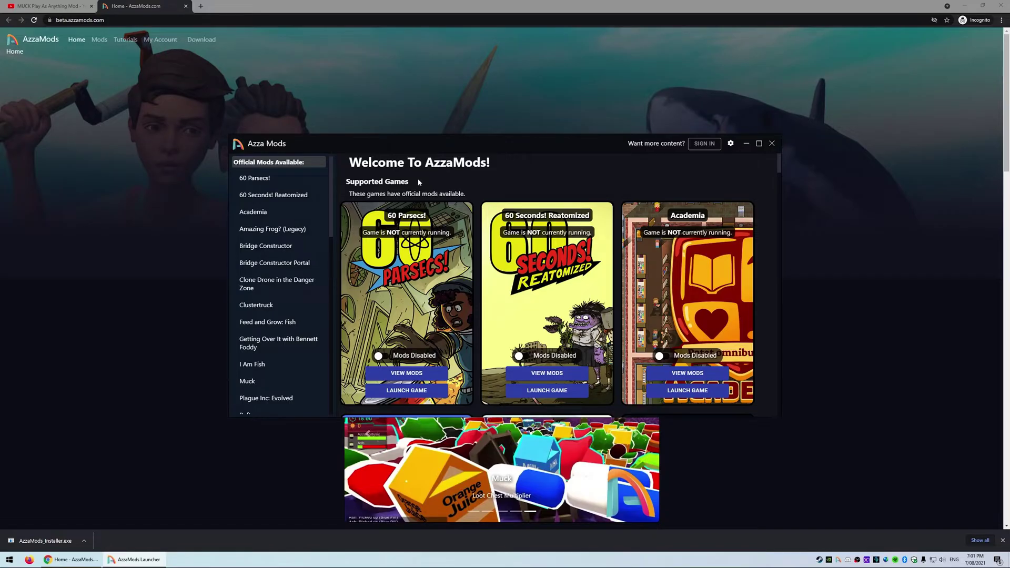
Open the AzzaMods account sign-in page from the launcher's SIGN IN button
left_click(705, 143)
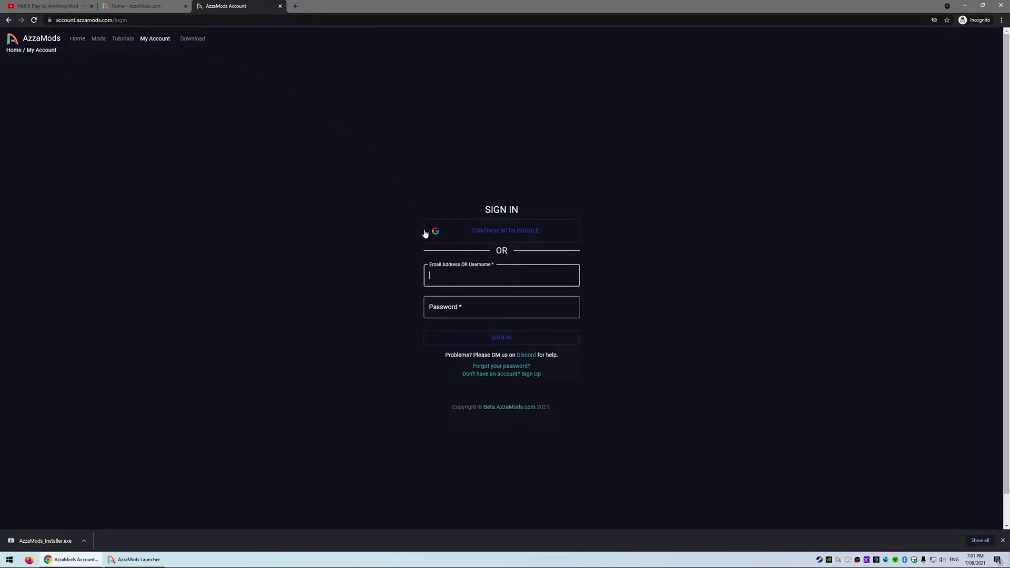
Switch to creating a new account and enter the e-mail address
left_click(392, 268)
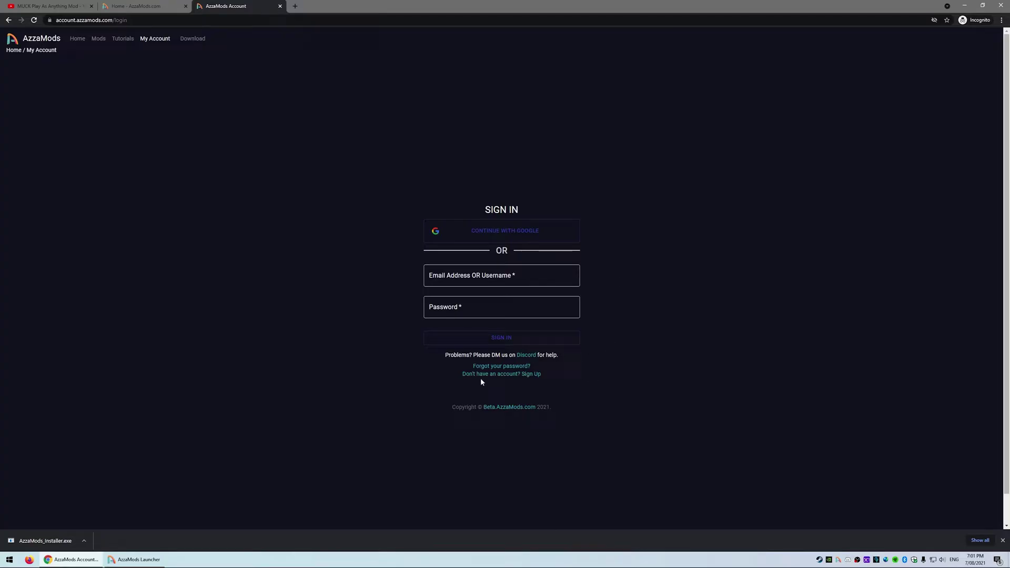
left_click(509, 376)
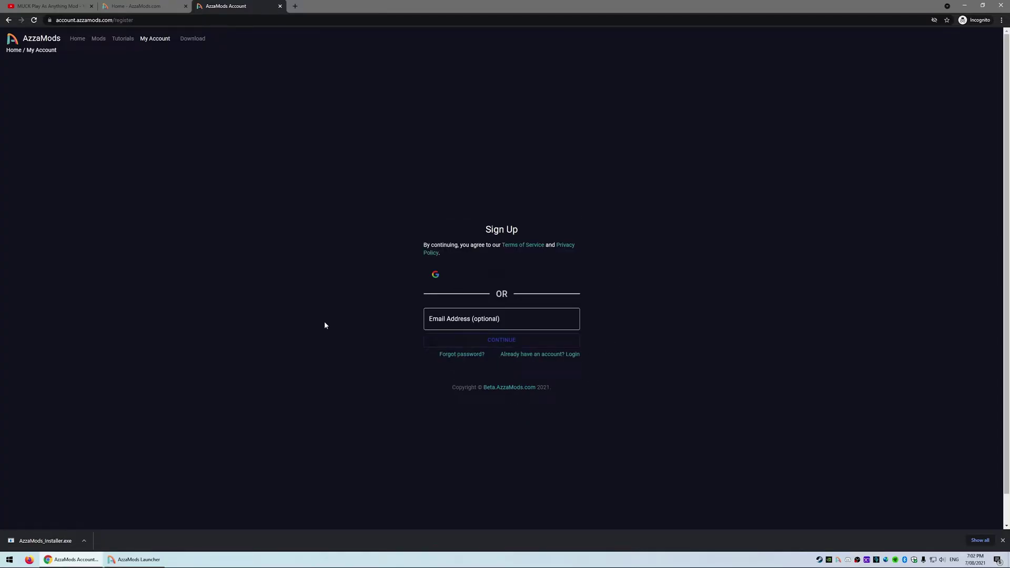
left_click(459, 319)
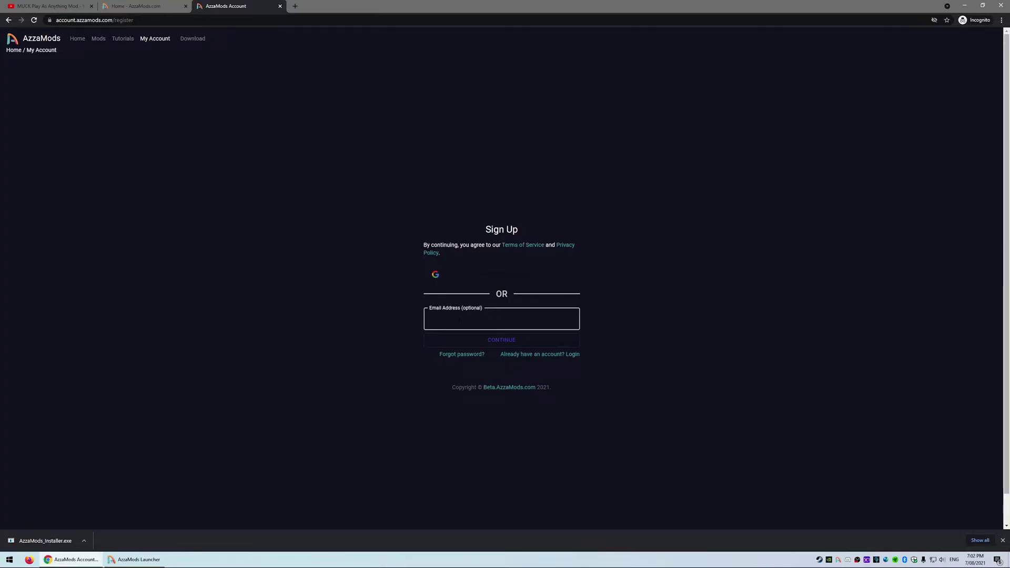
type("Az")
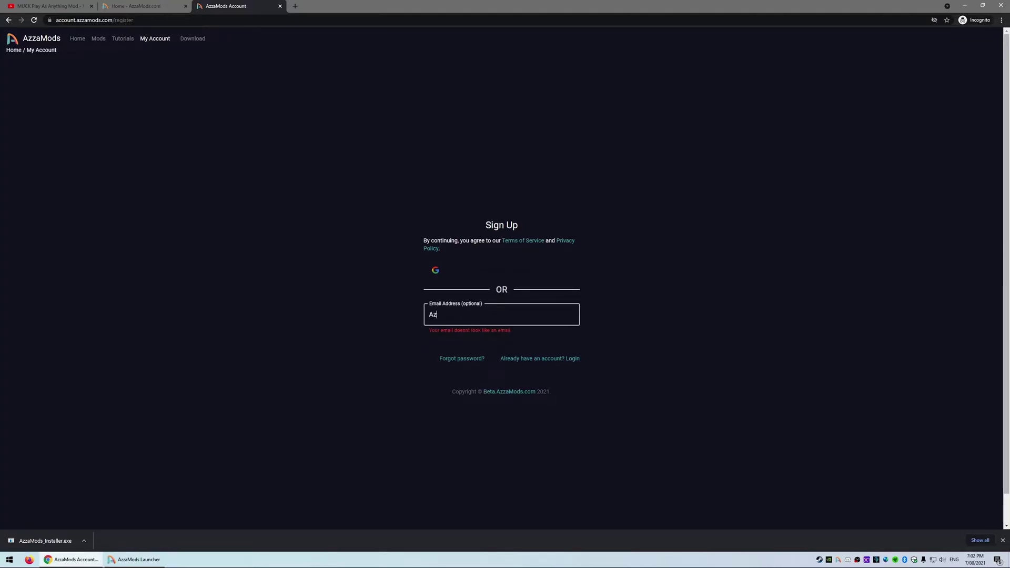
type("gmai")
type("com")
left_click(488, 342)
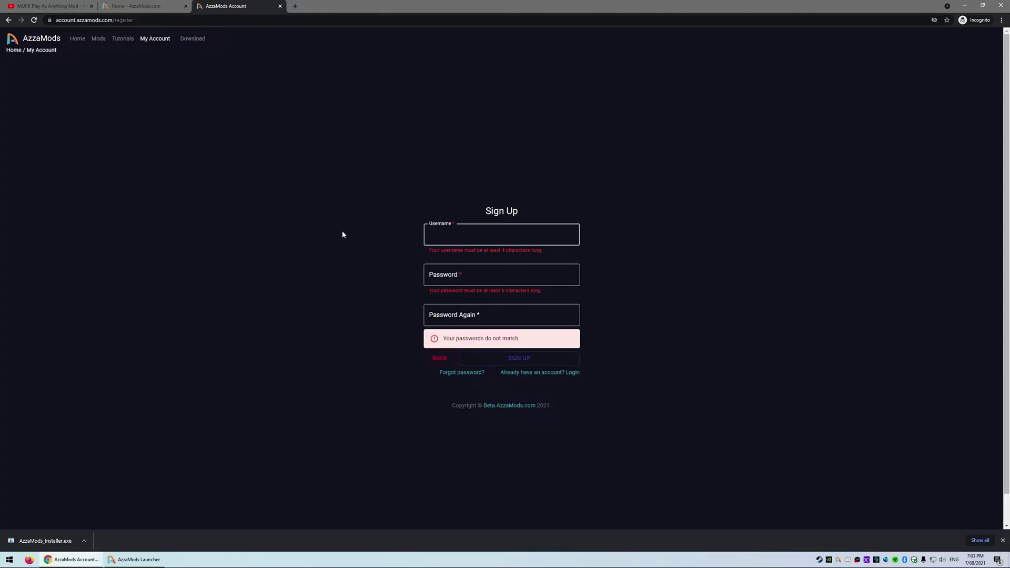
Enter a username and the account password twice, then submit the sign-up form
type("Azzaman123")
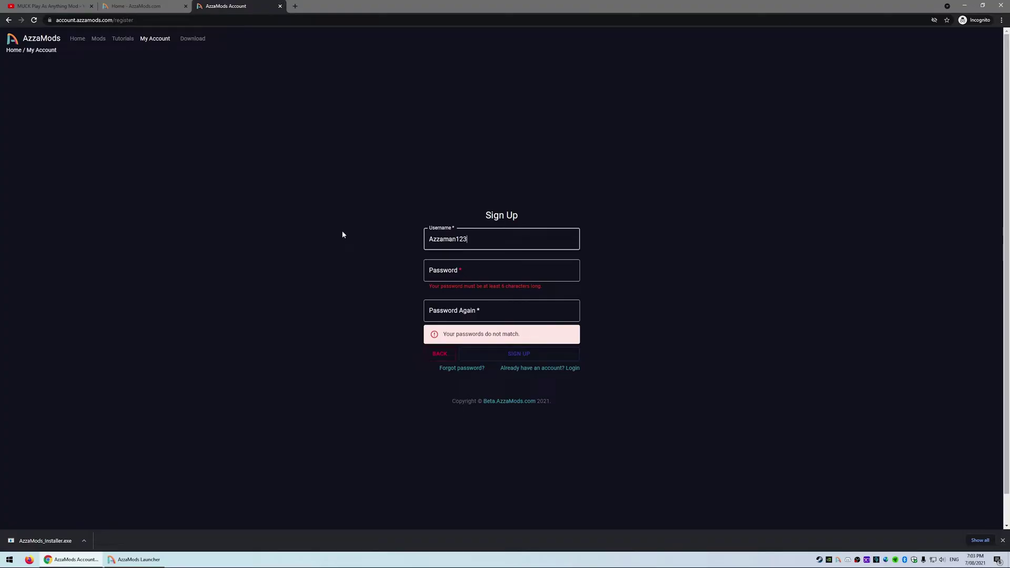
key("Tab")
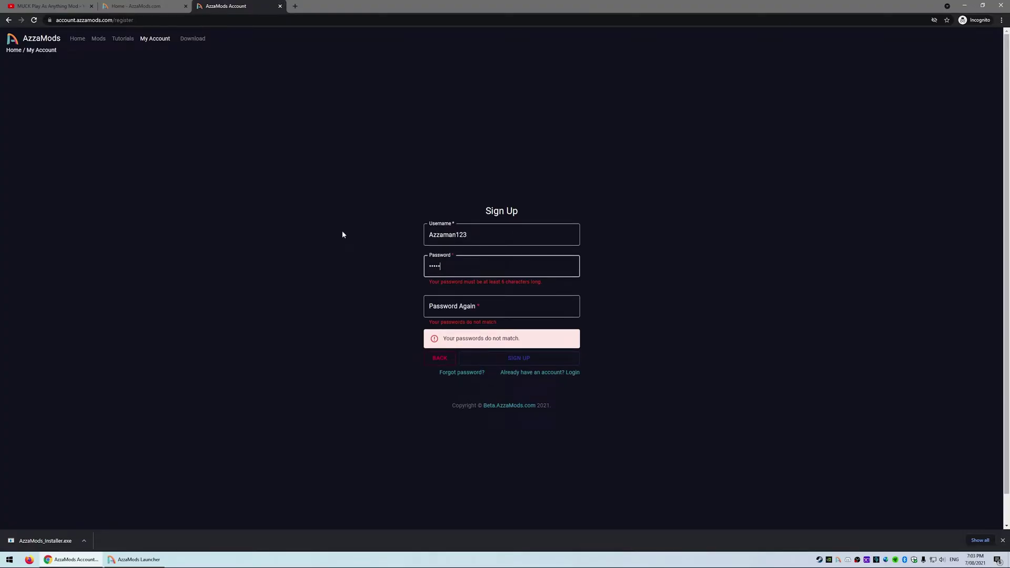
key("Tab")
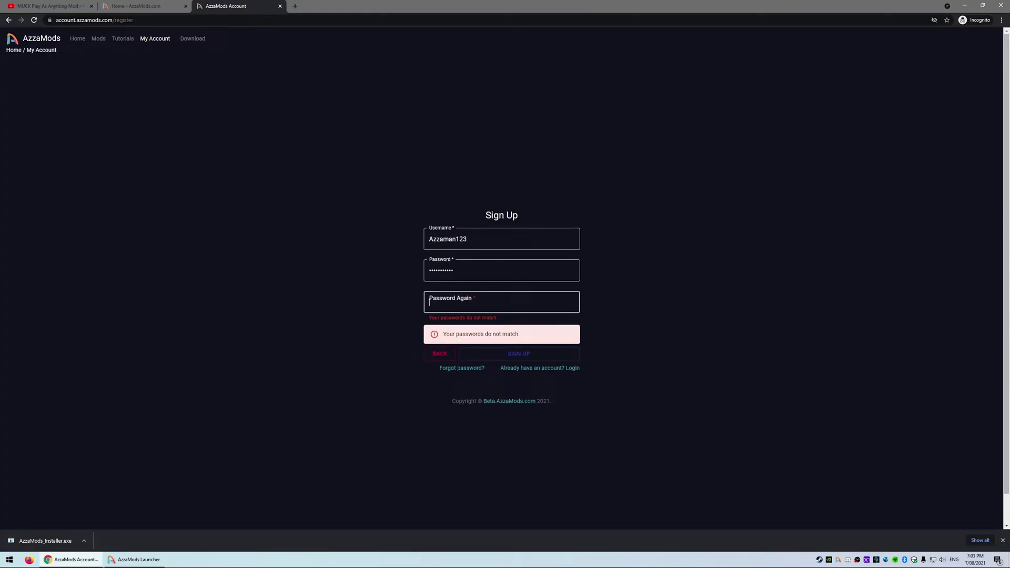
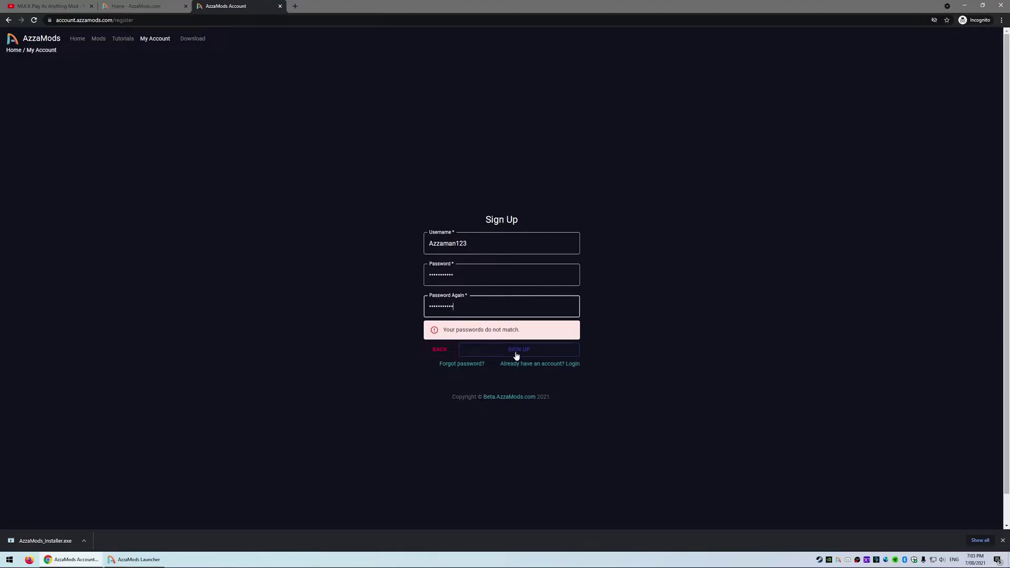
left_click(519, 354)
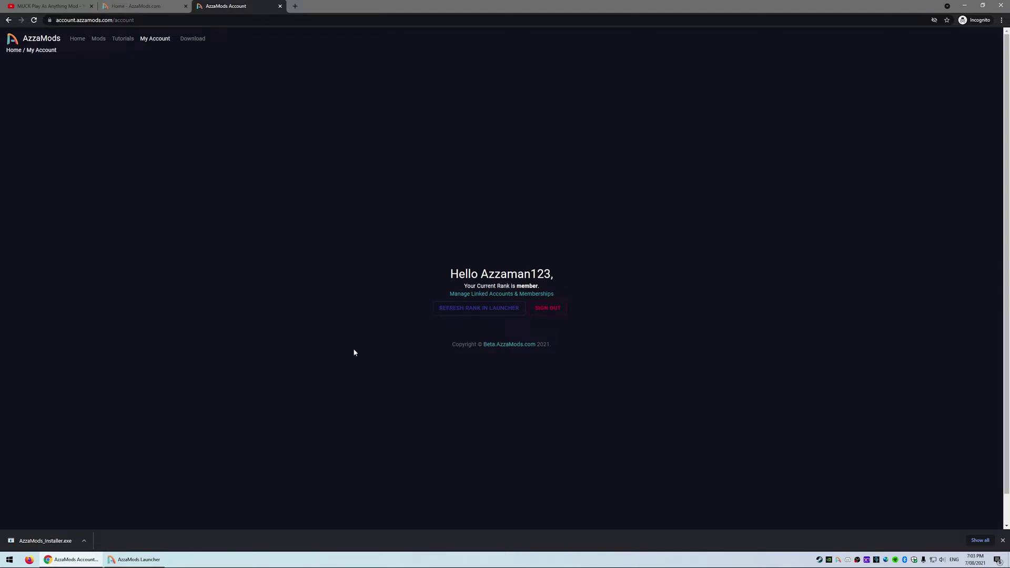
Refresh the account rank in the launcher from the website, then close the launcher
left_click(144, 564)
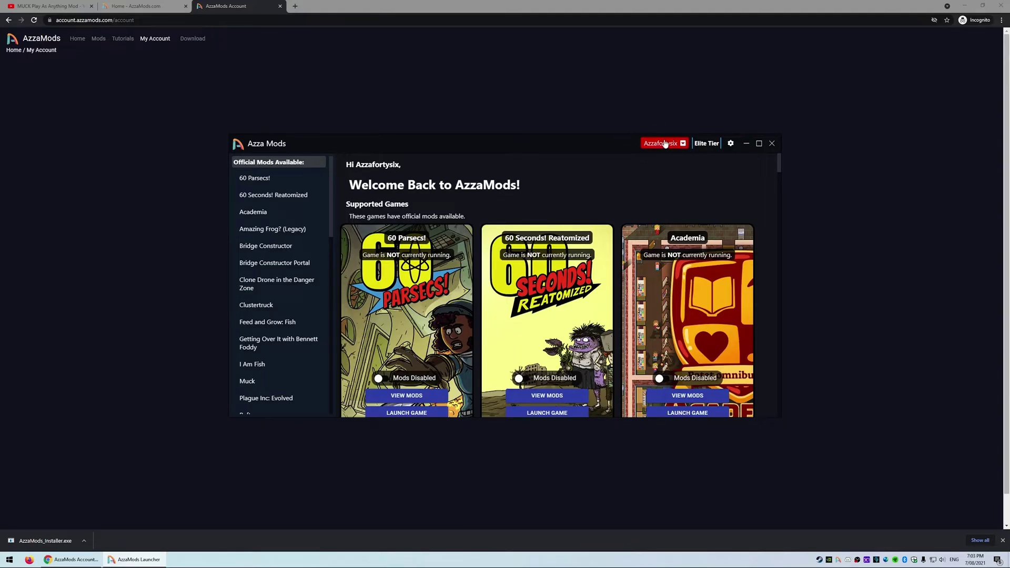
left_click_drag(528, 142, 545, 152)
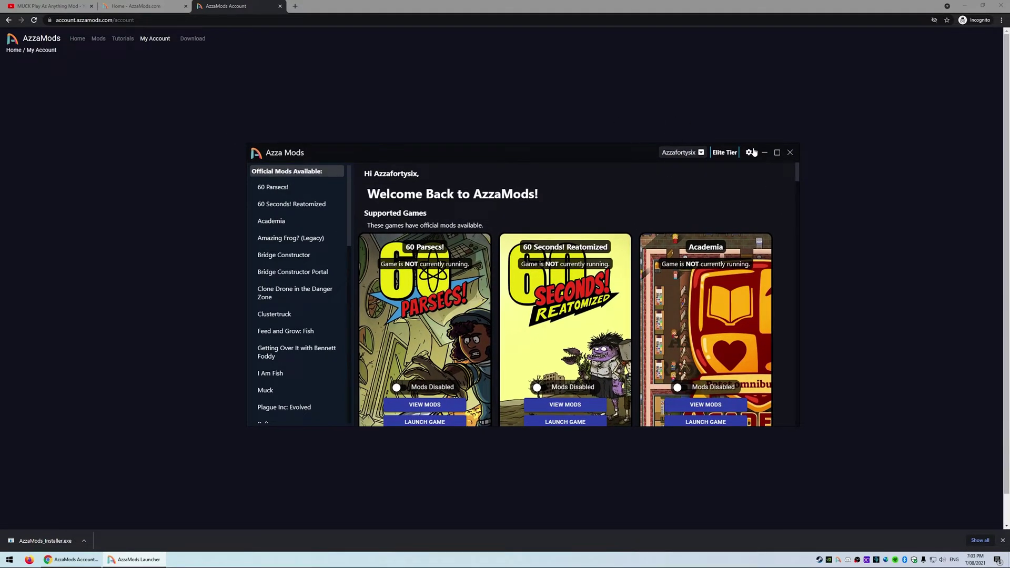
left_click(727, 113)
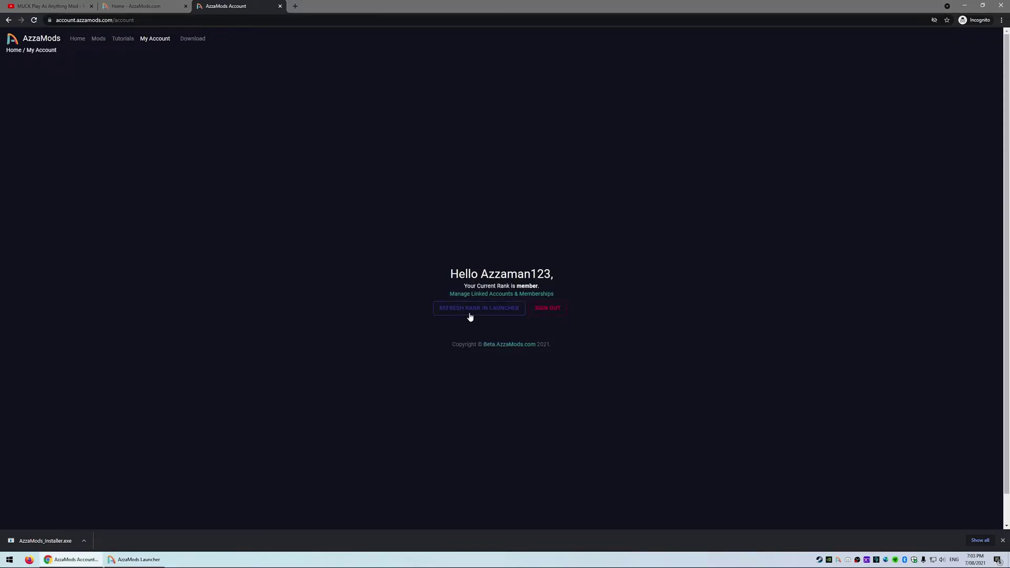
left_click(500, 314)
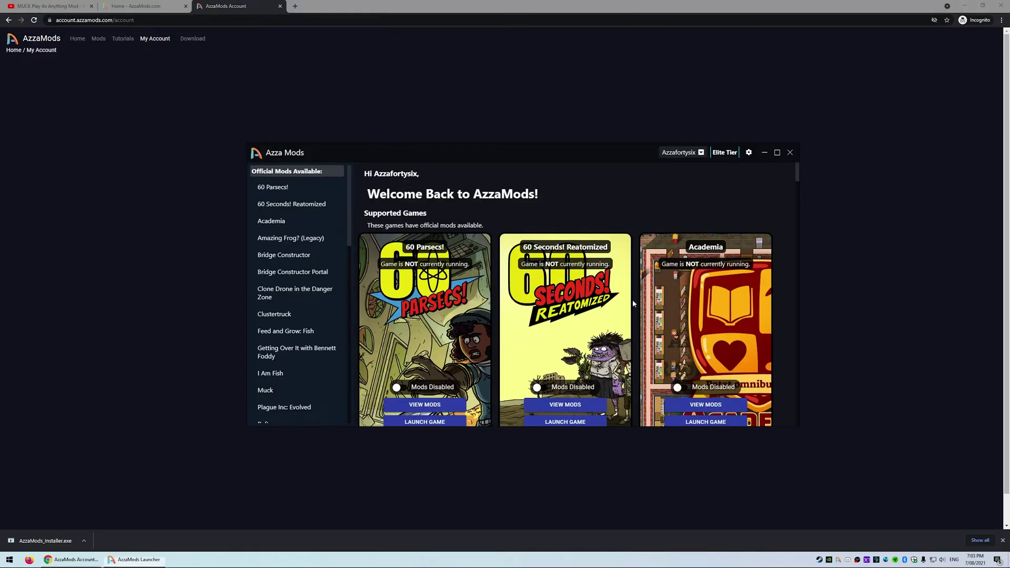
left_click(789, 152)
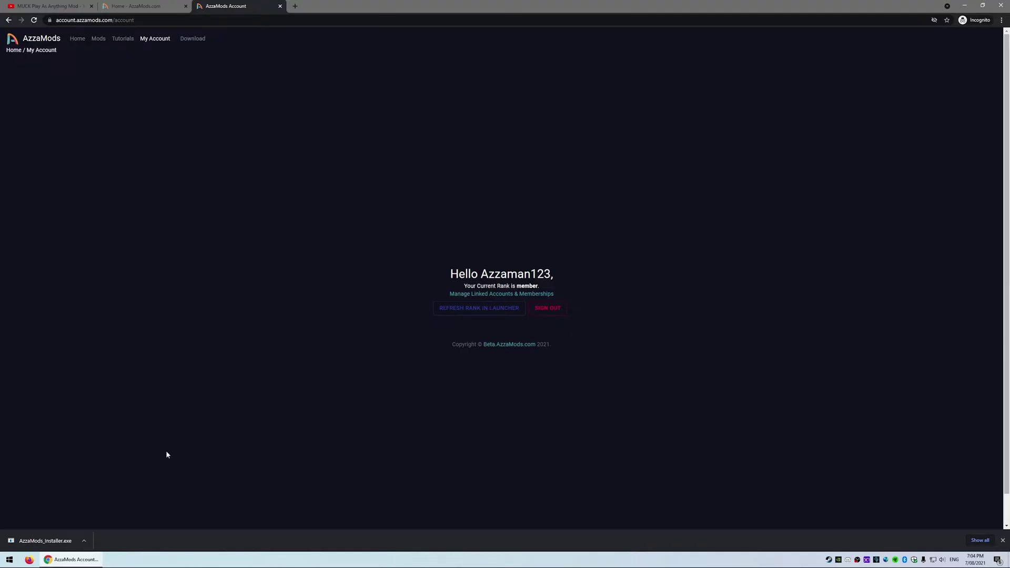
key("super")
Reopen AzzaMods Launcher via 'azza' search, select Muck, and launch the game
type("azza")
left_click(73, 343)
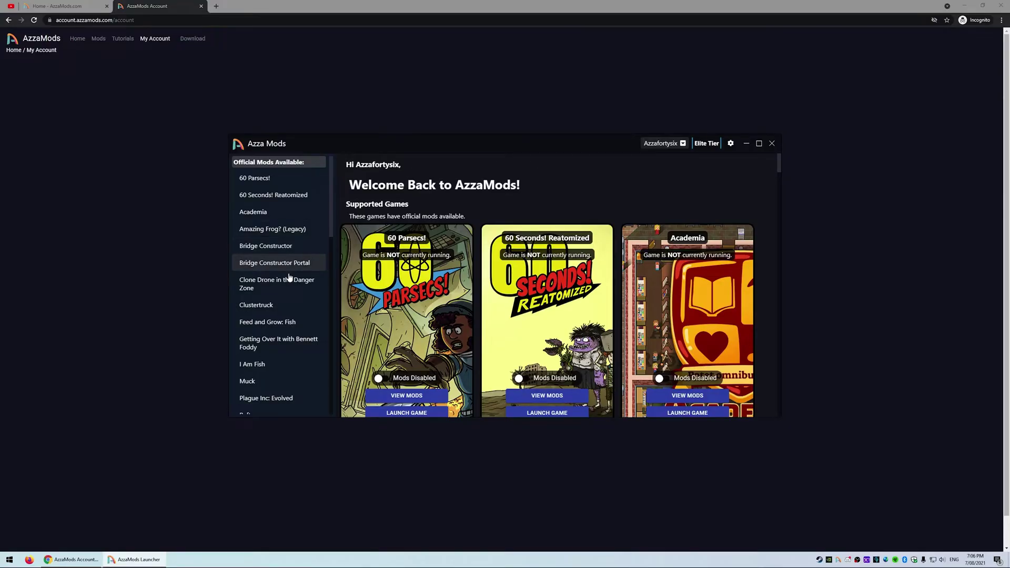
left_click(251, 382)
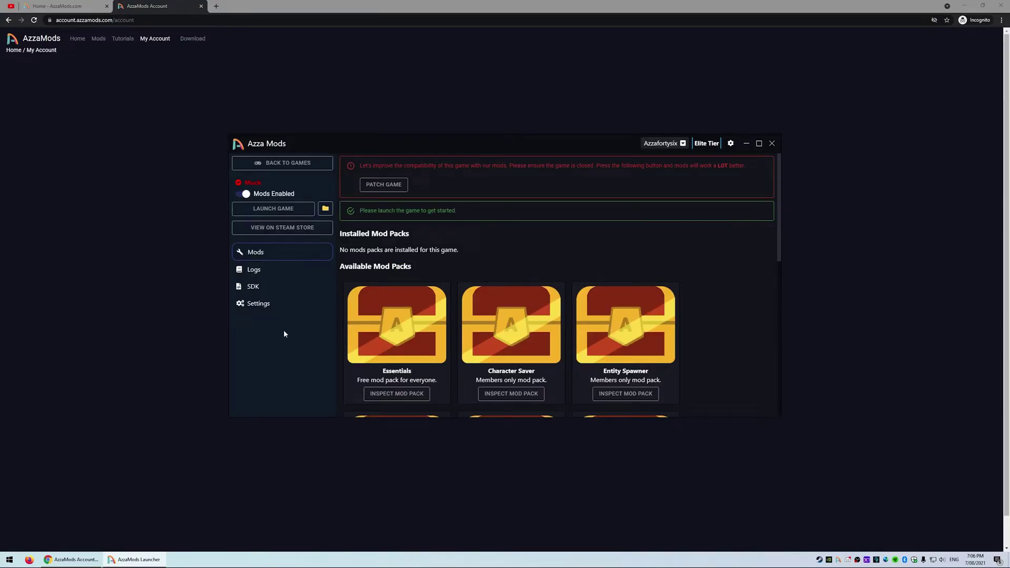
left_click(287, 209)
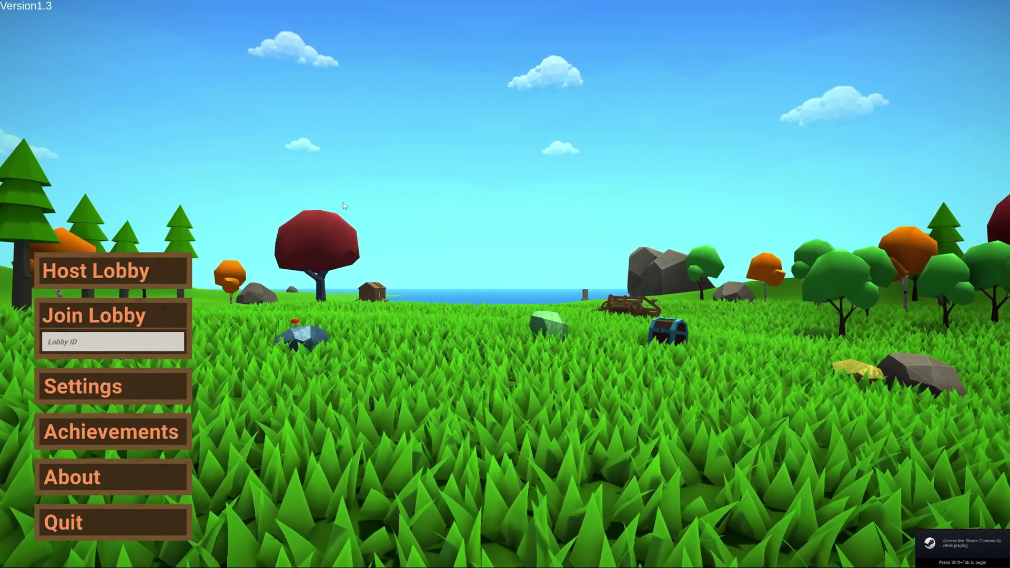
Quit Muck from its main menu and patch the game for mod compatibility
left_click(83, 525)
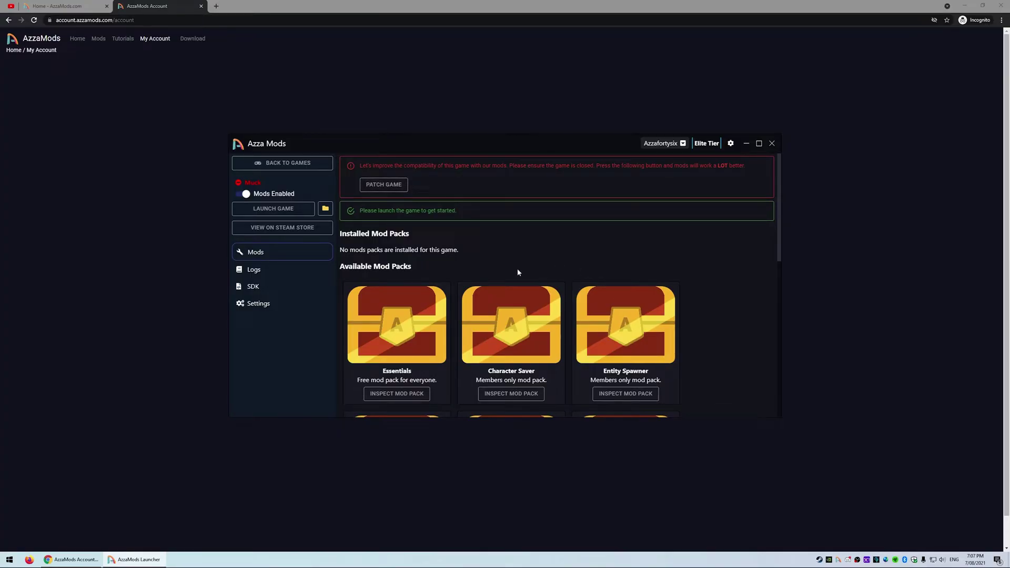
left_click(383, 184)
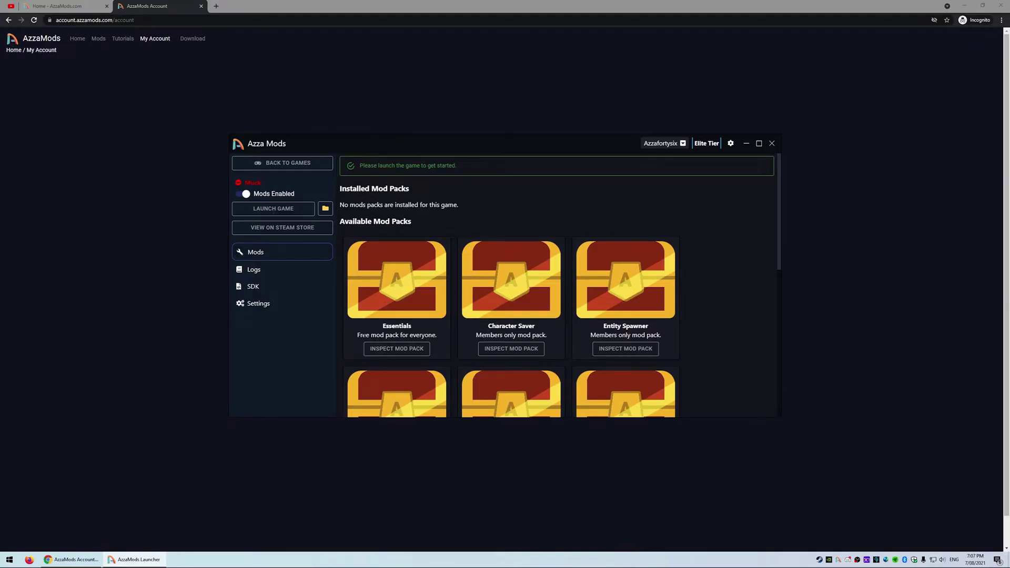
Unlock the Essentials pack, switch it on under Installed Mod Packs, and launch Muck
left_click(400, 350)
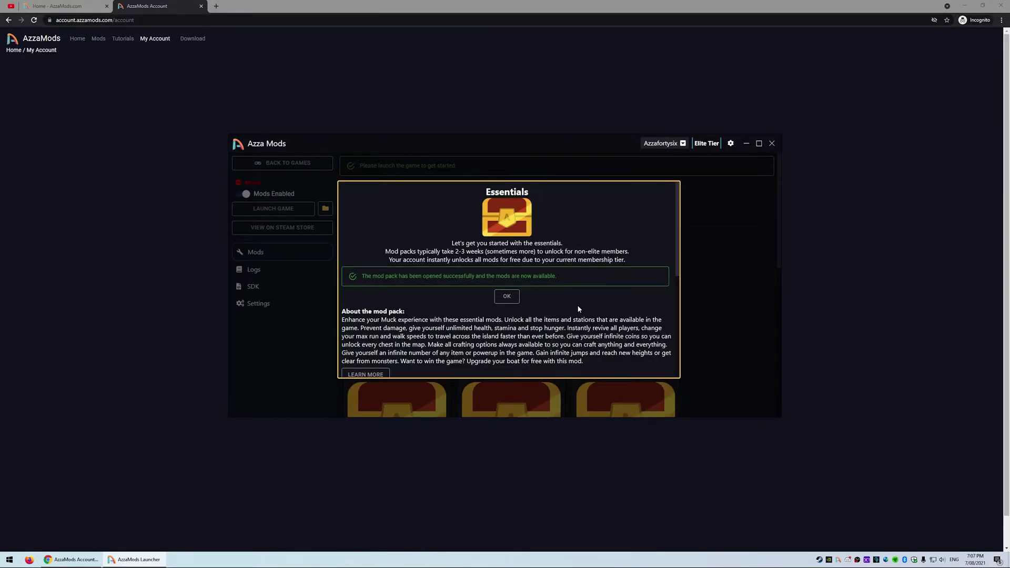
left_click(506, 298)
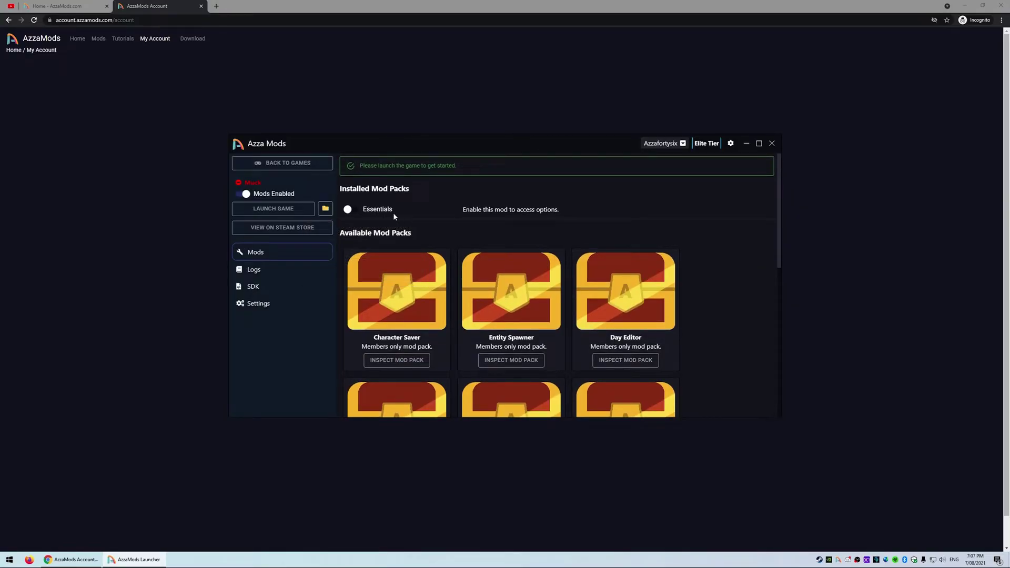
left_click(352, 213)
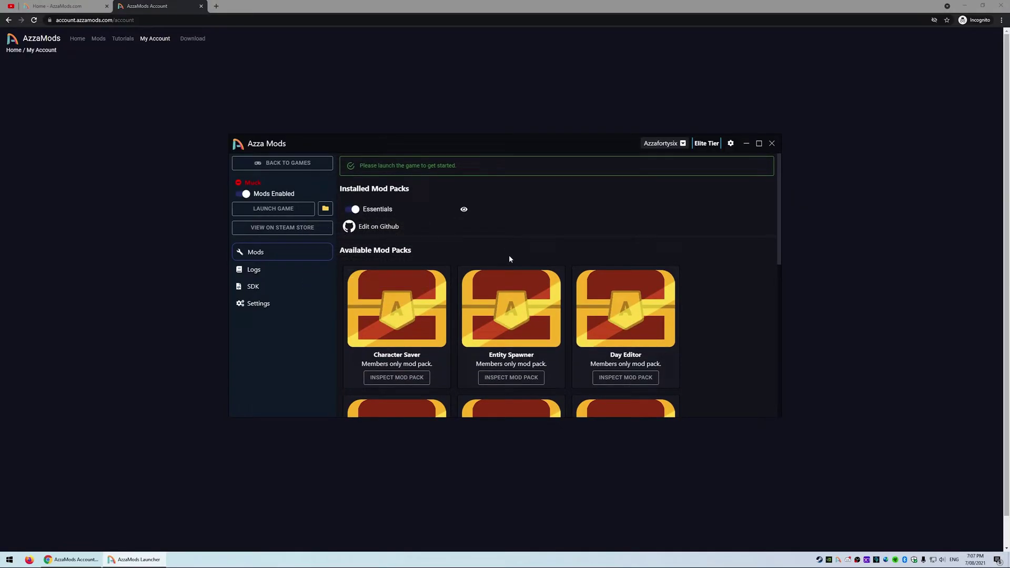
left_click(294, 208)
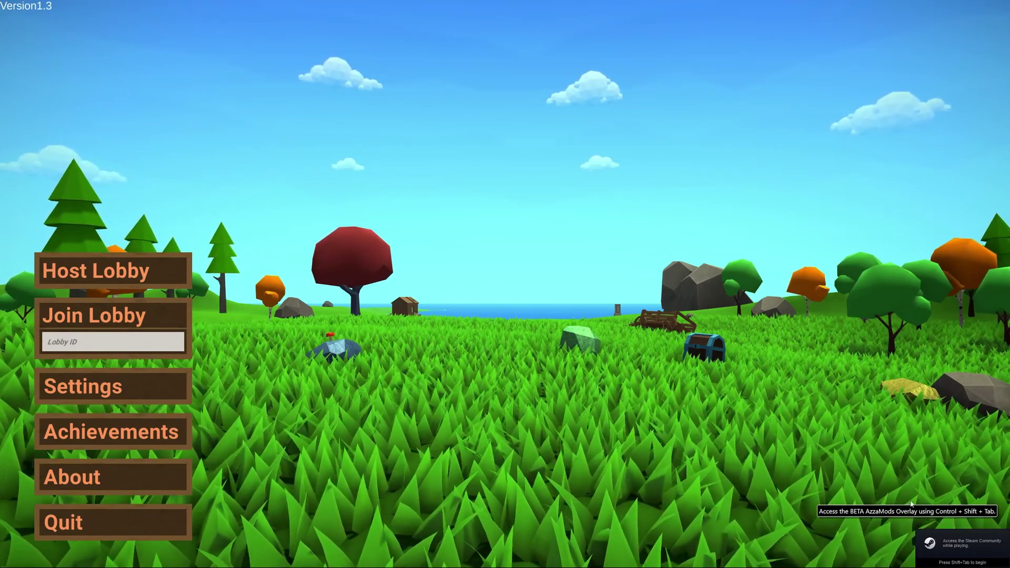
Bring up the in-game AzzaMods overlay with Ctrl+Shift+Tab and move it toward the centre
key("ctrl+shift+Tab")
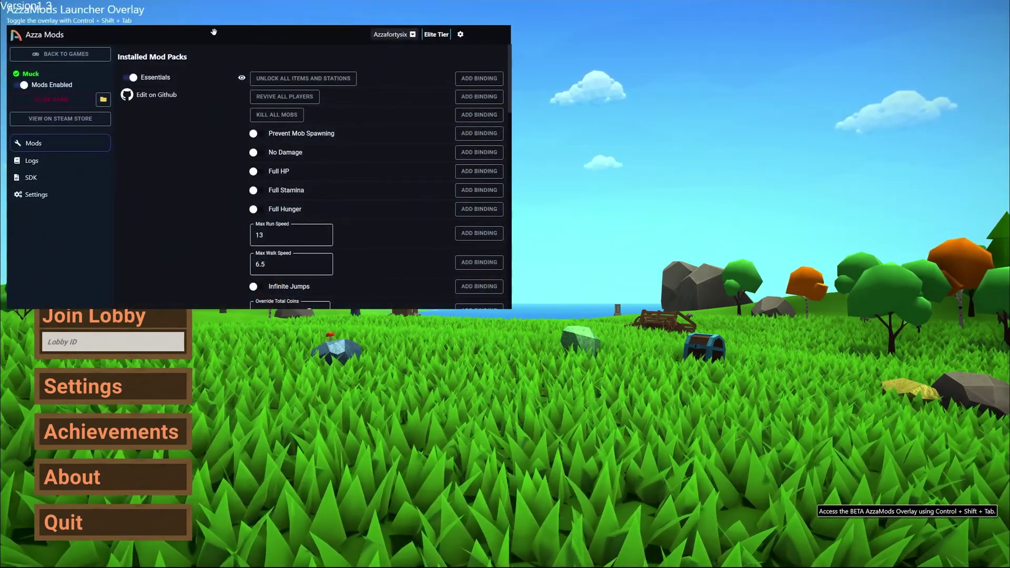
left_click_drag(212, 30, 314, 64)
scroll(388, 184, "down", 6)
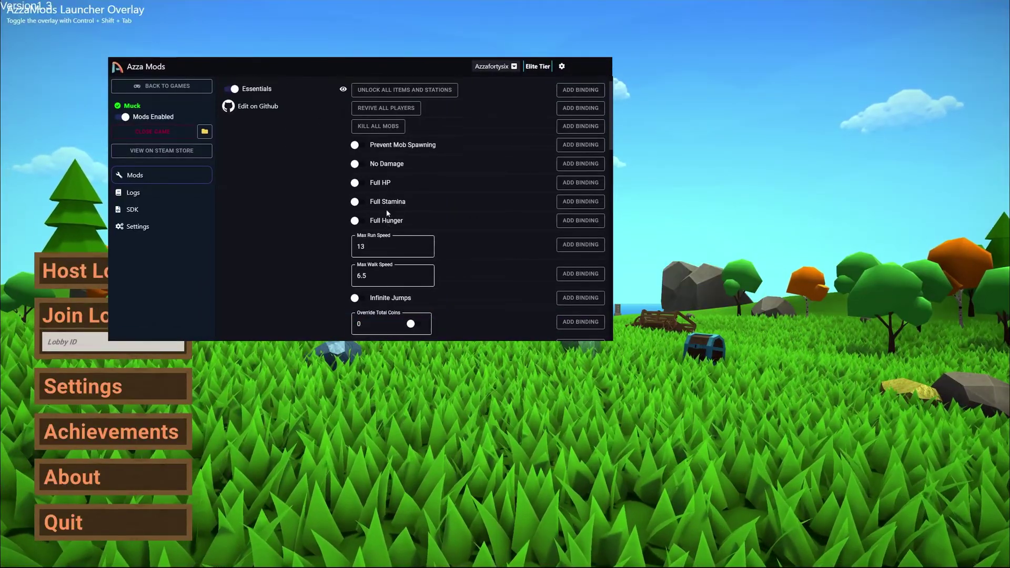
scroll(388, 184, "up", 6)
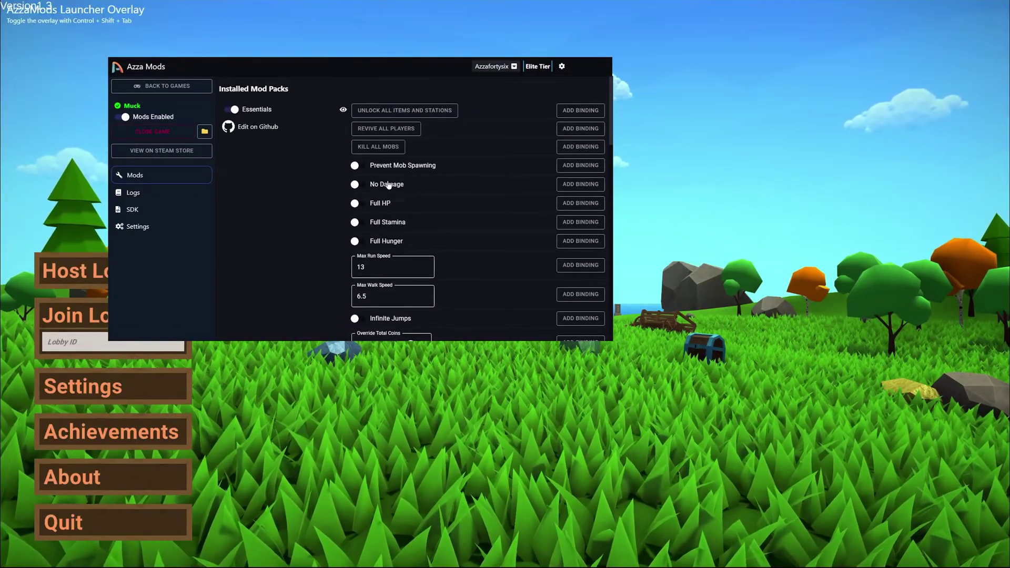
Toggle the Essentials options, the Essentials pack and the master mod switch off and back on
left_click(342, 111)
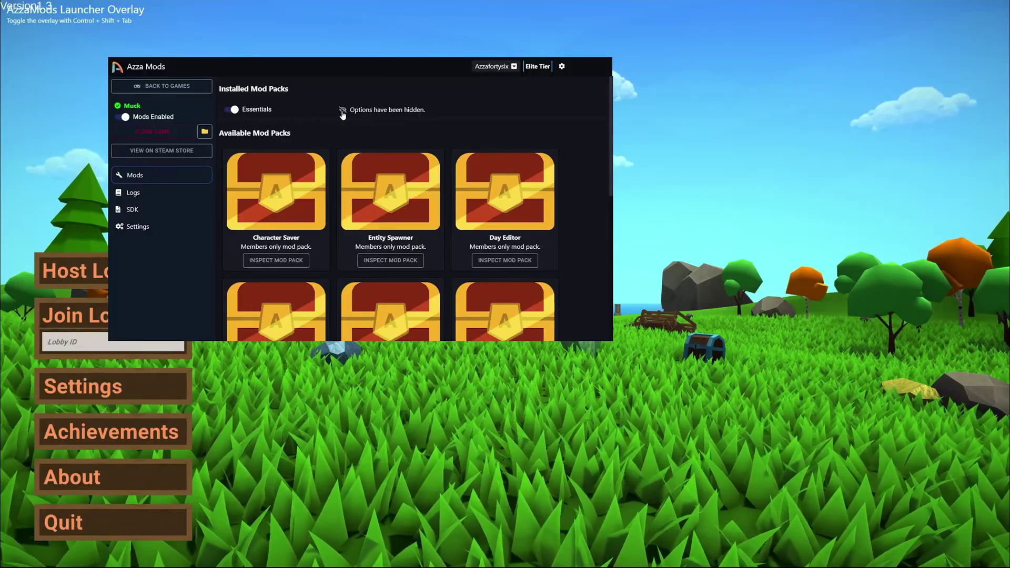
left_click(342, 111)
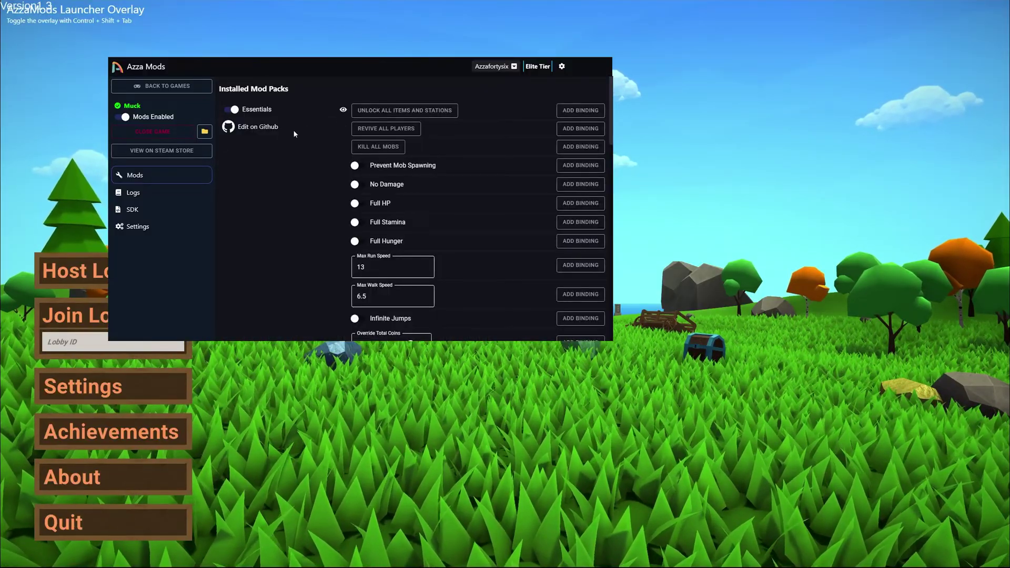
left_click(231, 110)
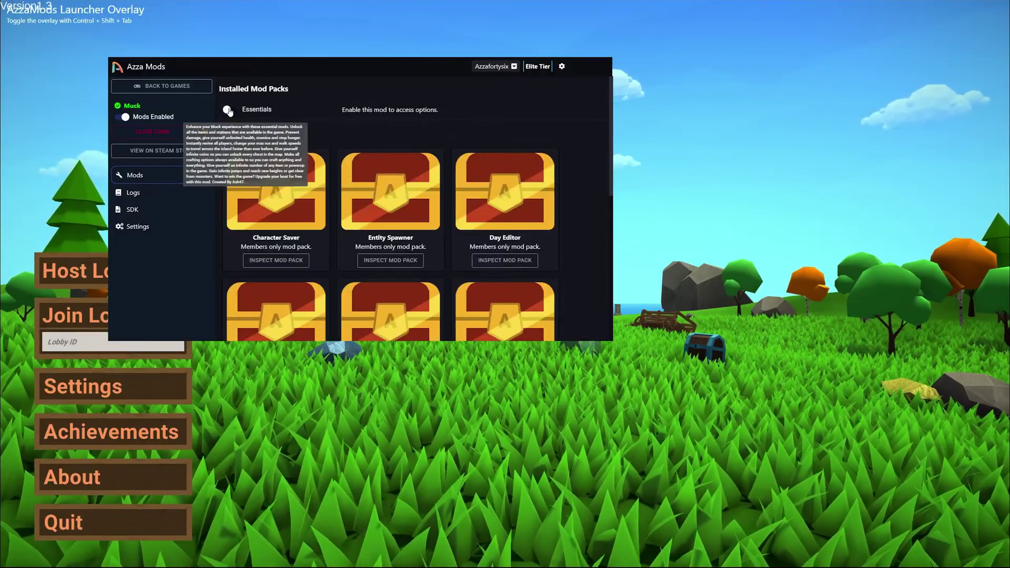
left_click(229, 111)
left_click(118, 116)
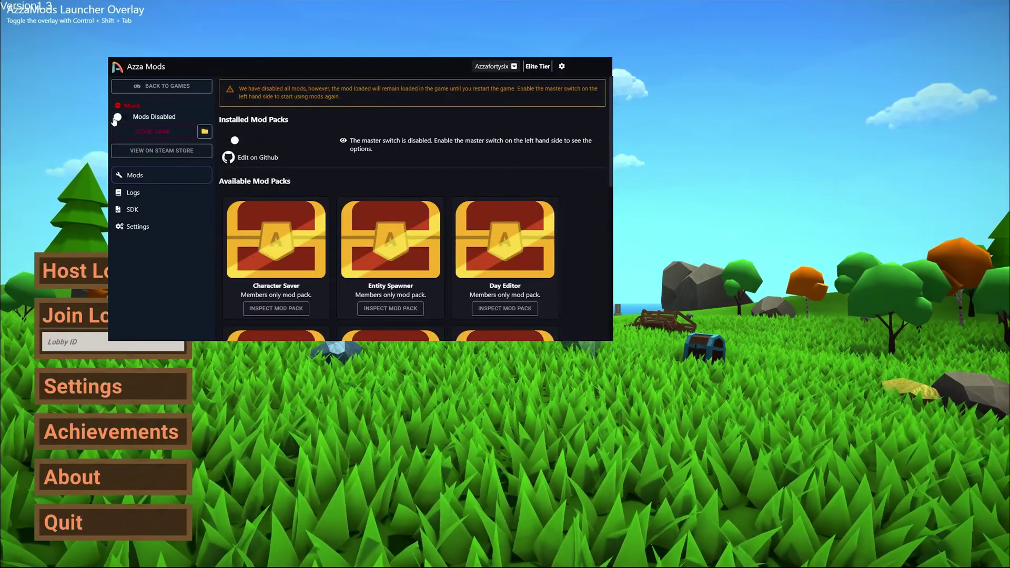
left_click(115, 118)
scroll(286, 159, "down", 5)
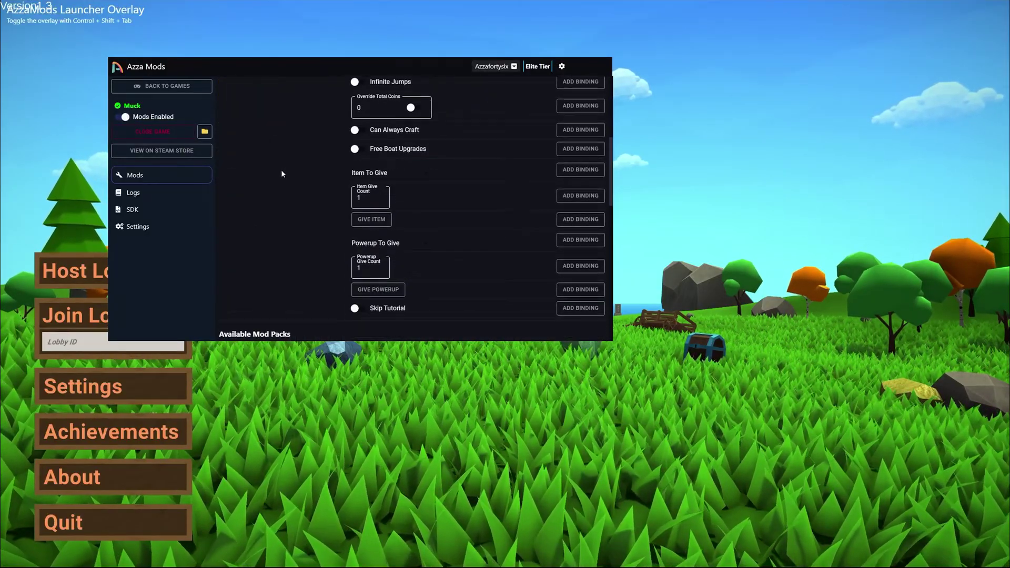
scroll(281, 174, "down", 3)
scroll(275, 169, "up", 2)
scroll(276, 158, "down", 5)
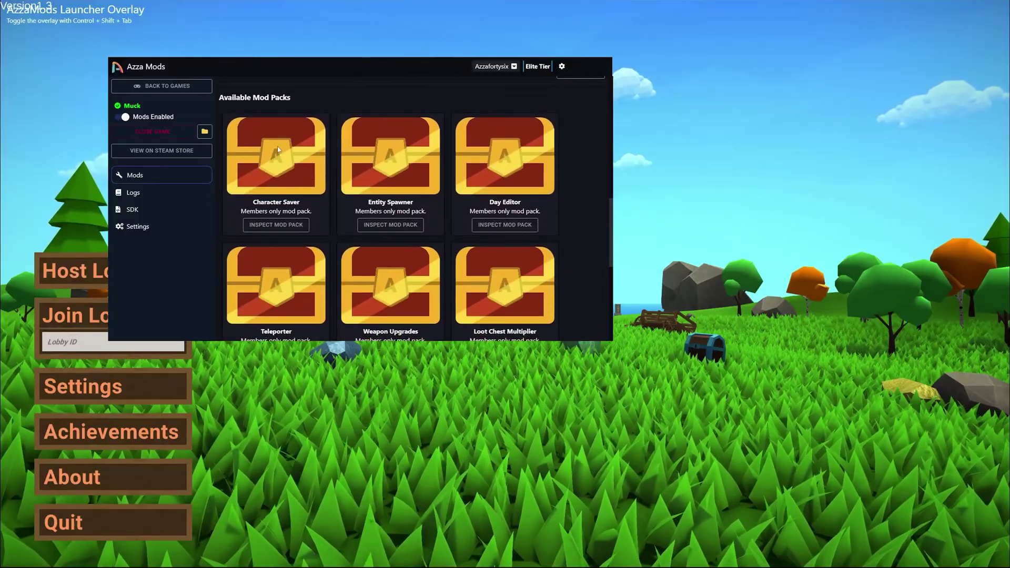
left_click(285, 225)
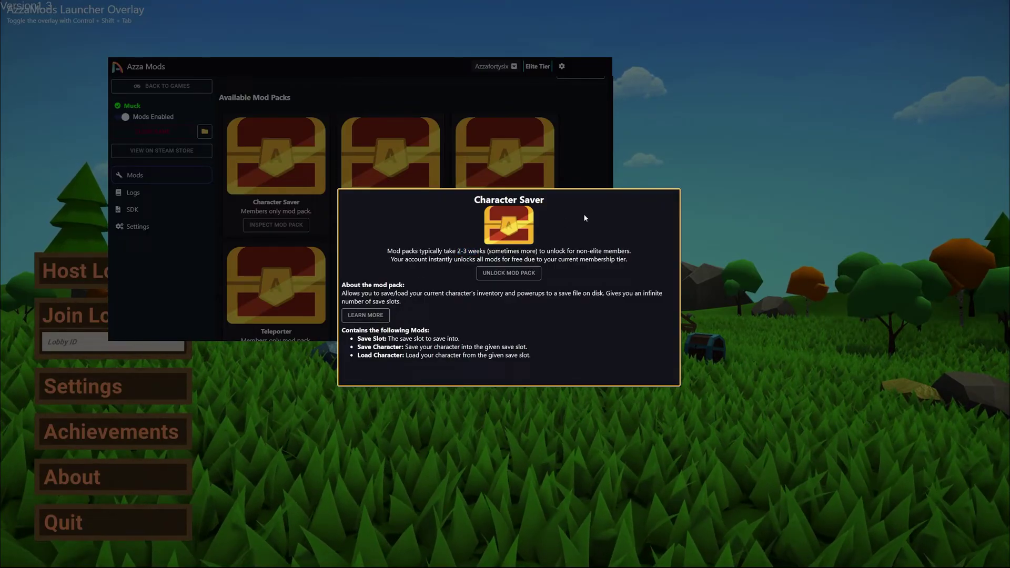
left_click(586, 162)
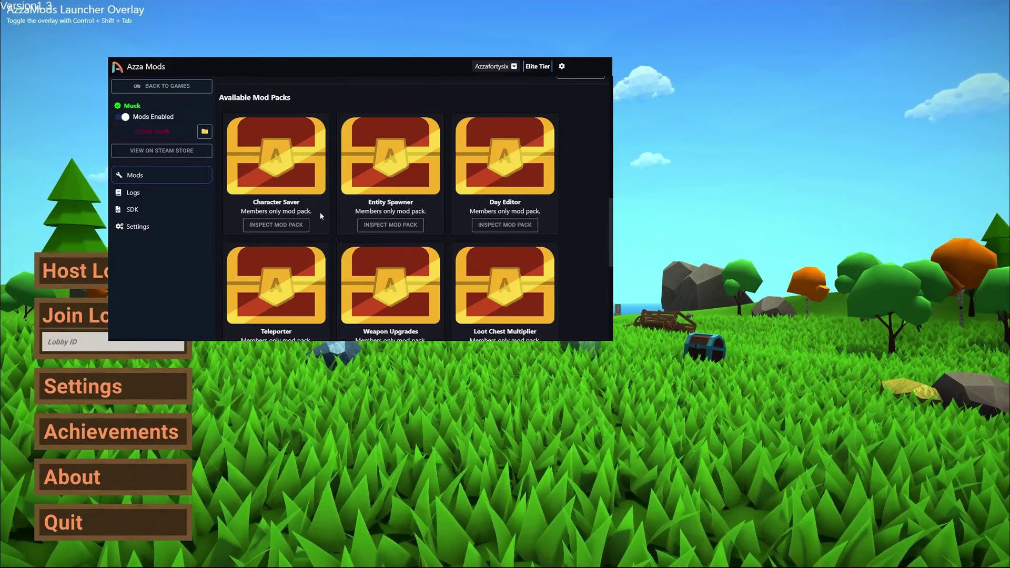
scroll(333, 211, "down", 3)
scroll(332, 211, "down", 4)
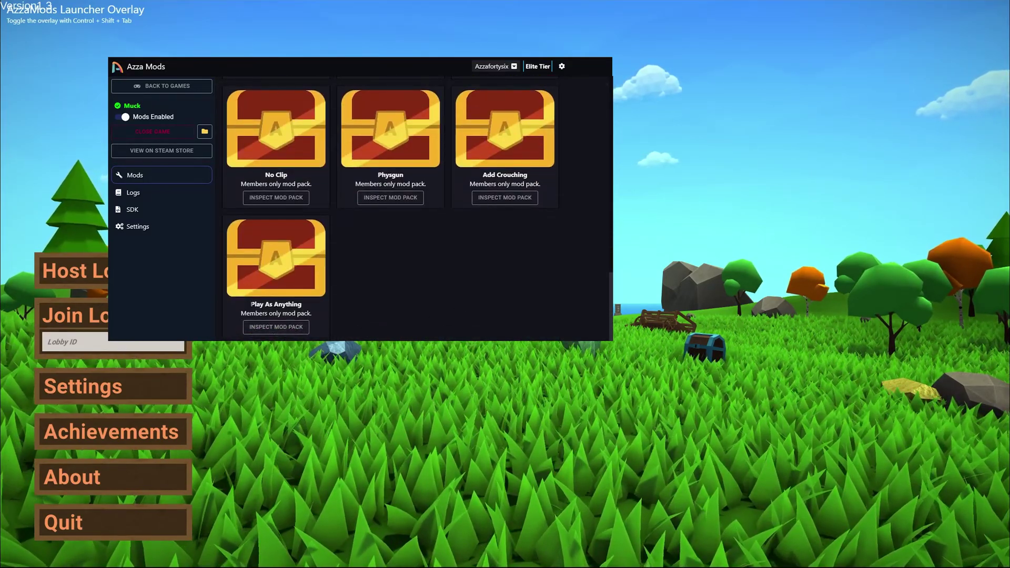
left_click(275, 327)
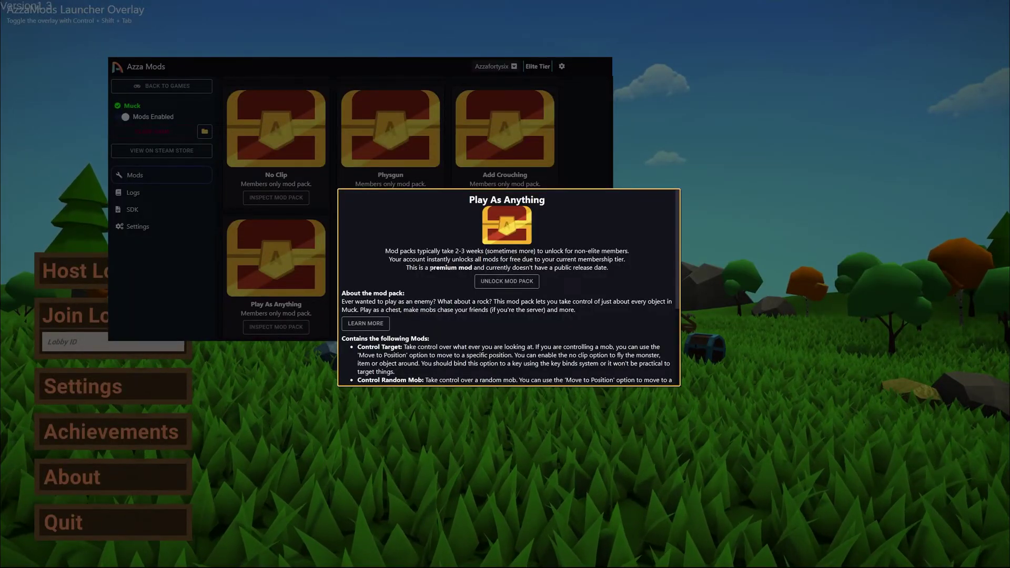
left_click_drag(410, 268, 592, 268)
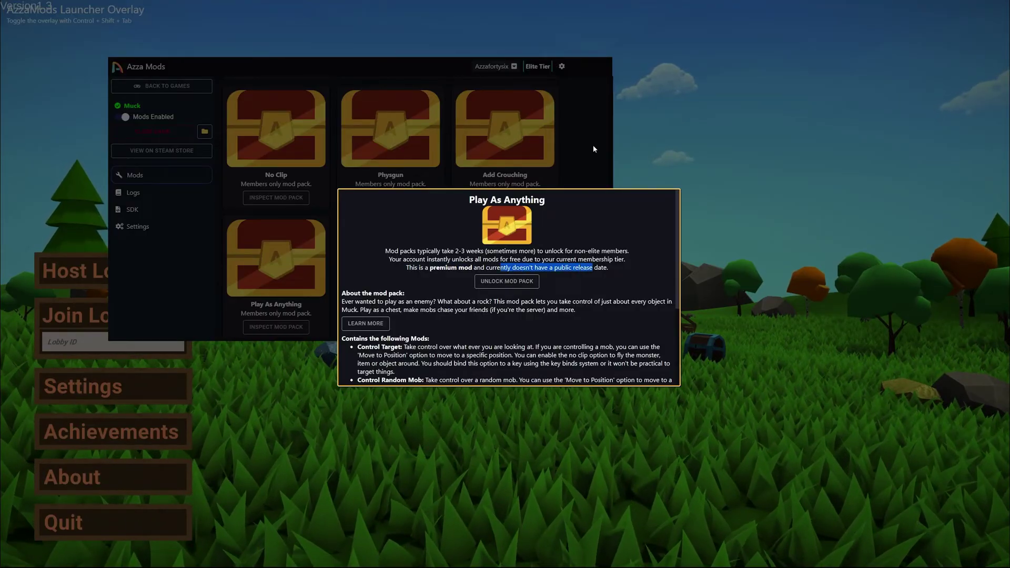
left_click(626, 267)
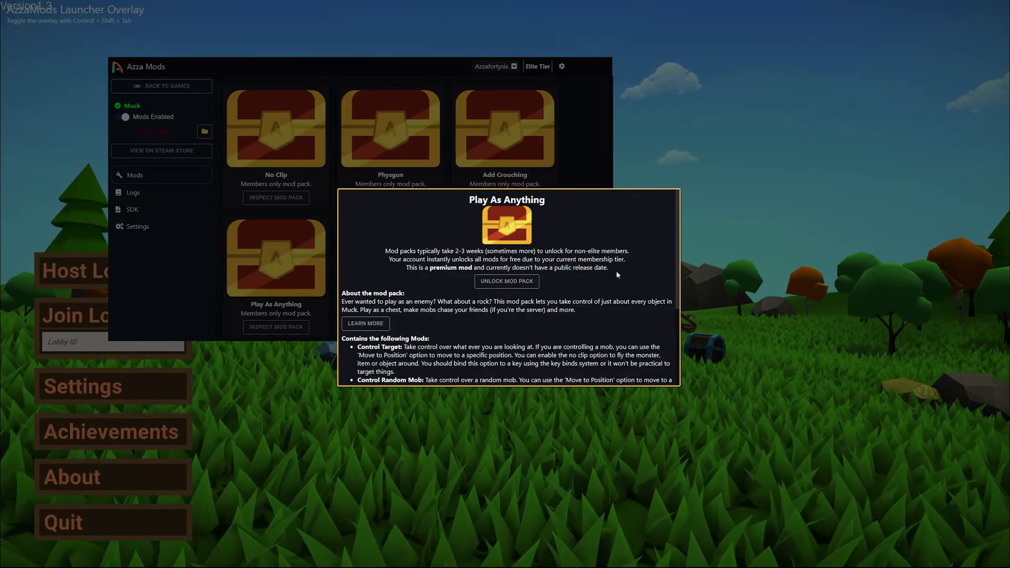
left_click_drag(608, 269, 388, 258)
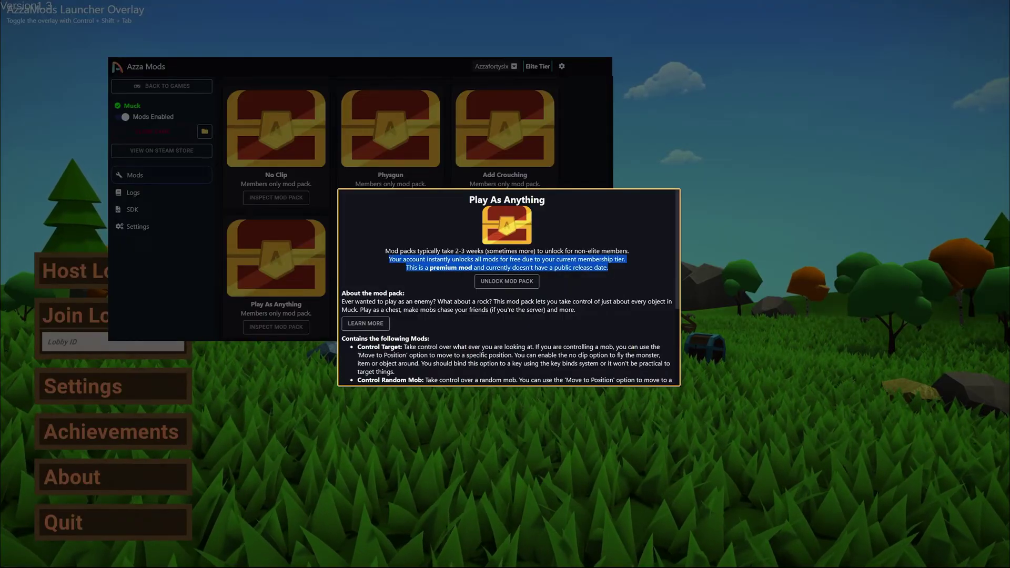
left_click(576, 150)
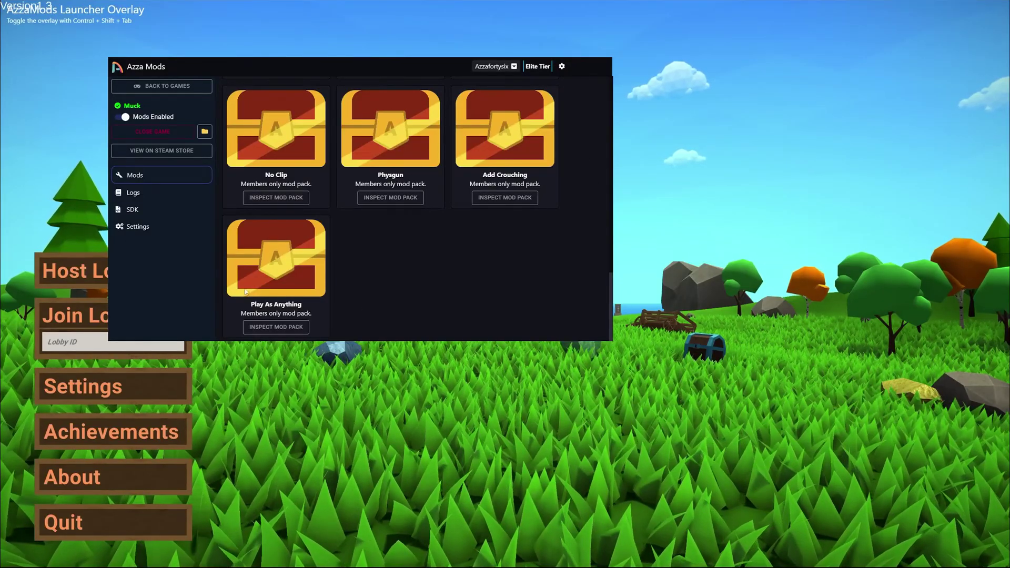
scroll(526, 288, "up", 3)
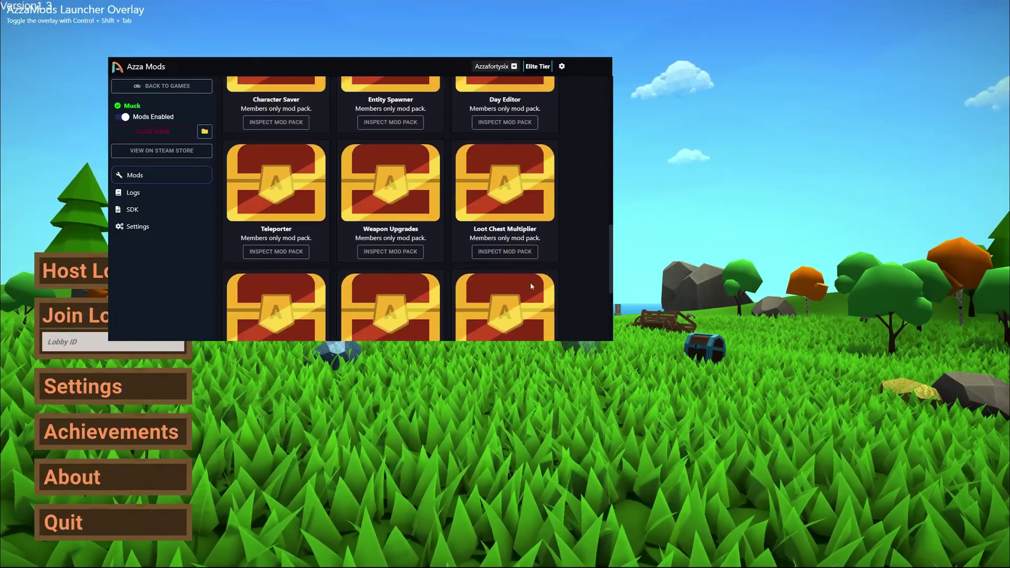
scroll(531, 287, "up", 10)
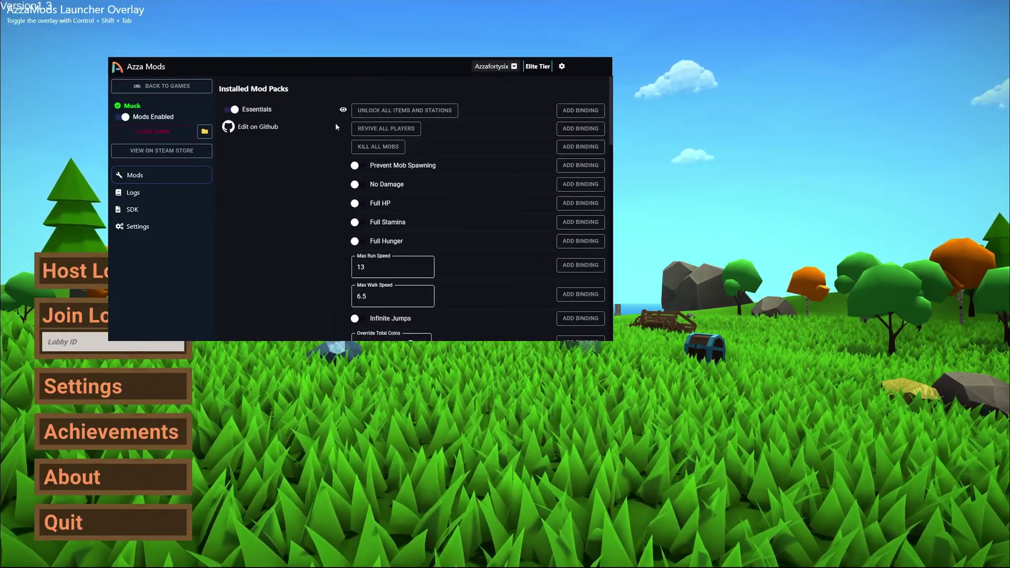
Hide the Essentials pack's options and bring up the Elite Tier account menu
left_click(343, 109)
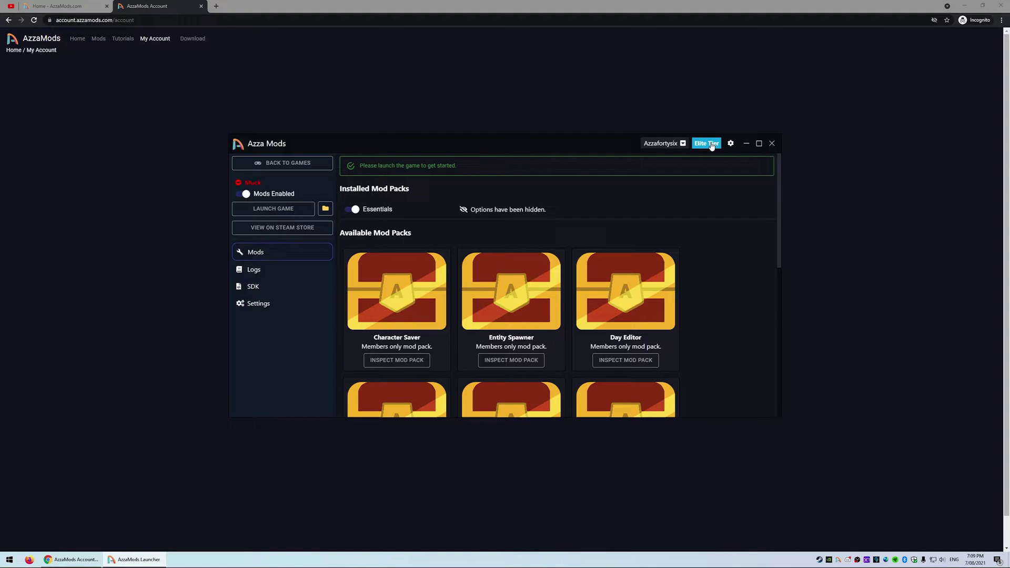
left_click(708, 145)
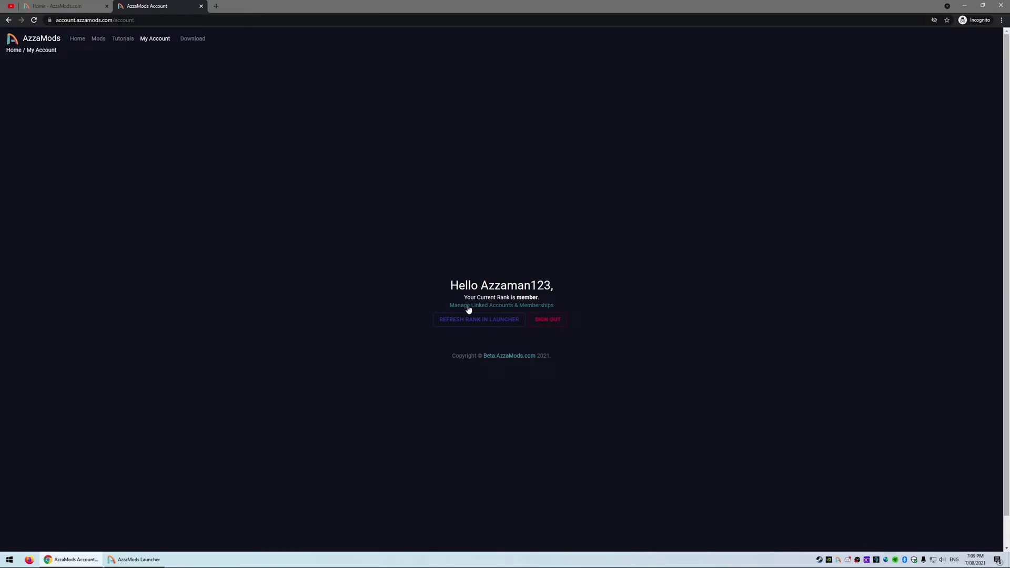
On the memberships page, compare the FREE and Elite tiers, then purchase Elite Member
left_click(526, 309)
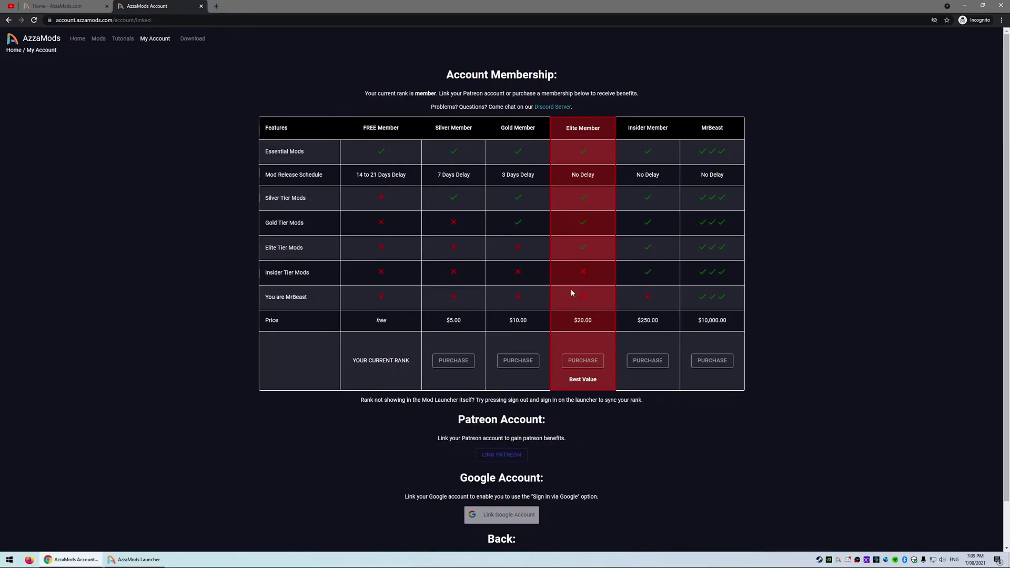
left_click_drag(363, 128, 400, 132)
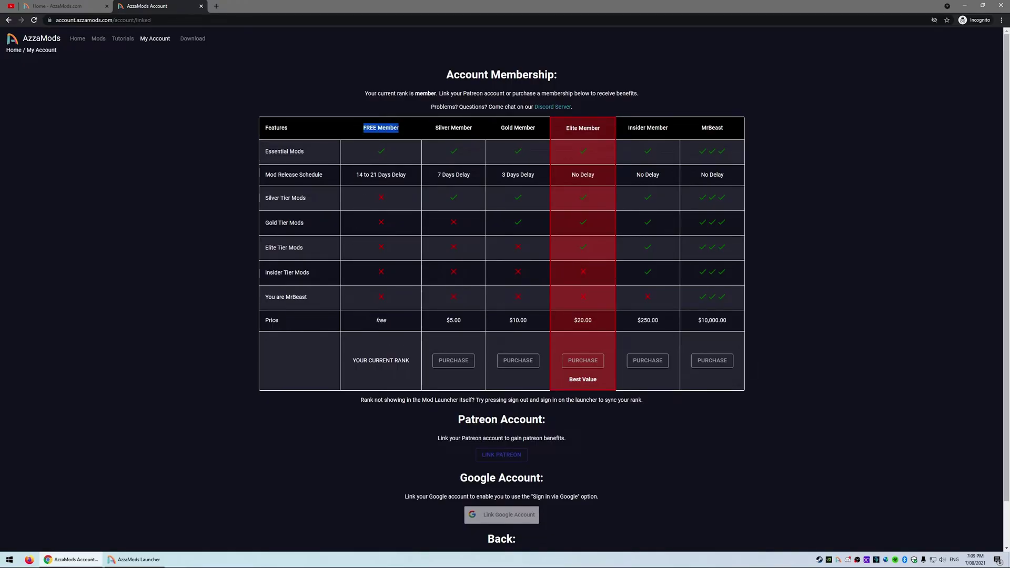
mouse_move(381, 151)
left_click_drag(374, 319, 397, 325)
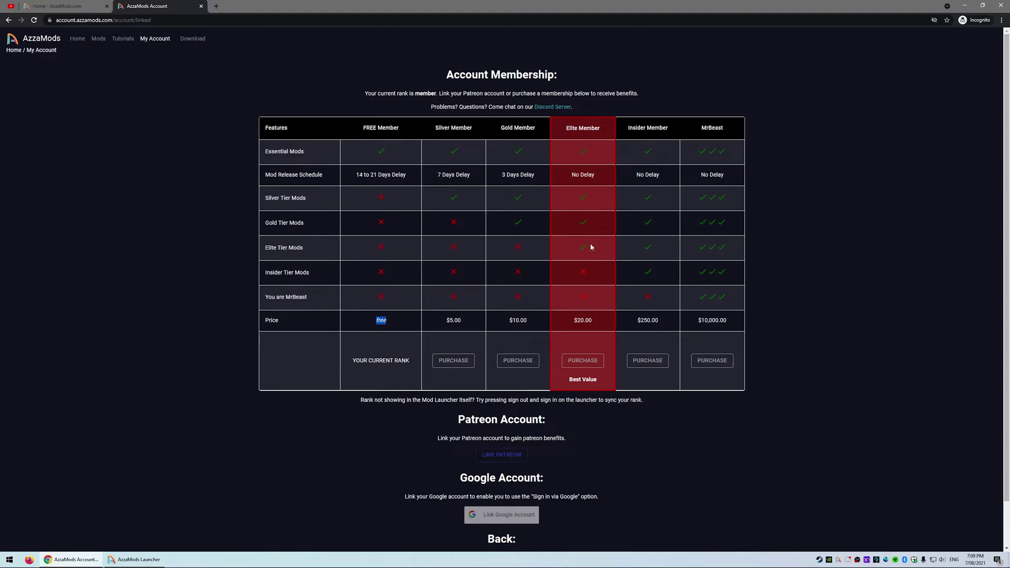
mouse_move(591, 247)
left_mouse_down()
mouse_move(589, 323)
mouse_move(584, 211)
mouse_move(600, 175)
left_mouse_up()
left_click(580, 363)
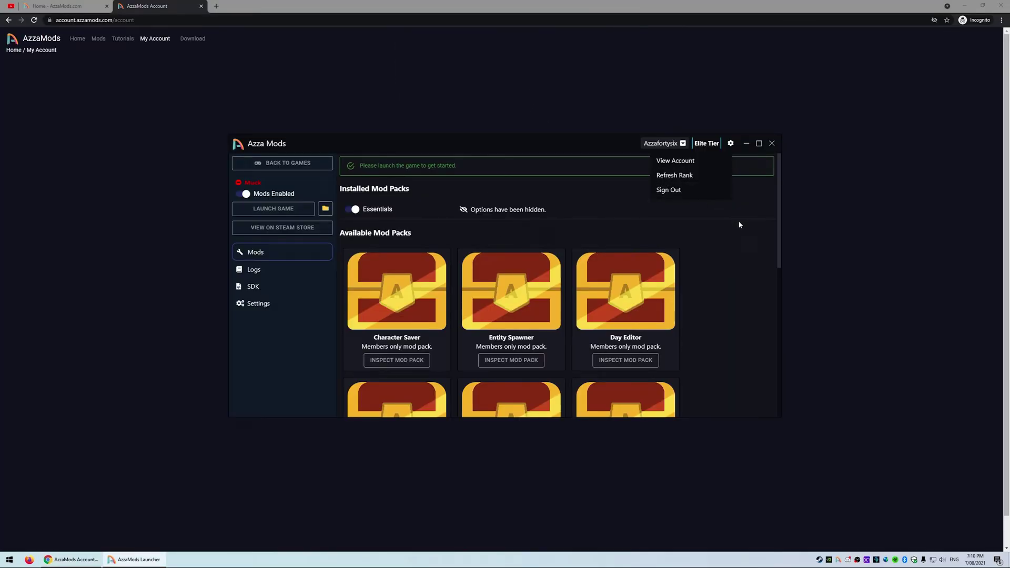
Unlock the Play As Anything mod pack from Muck's available packs
left_click(705, 145)
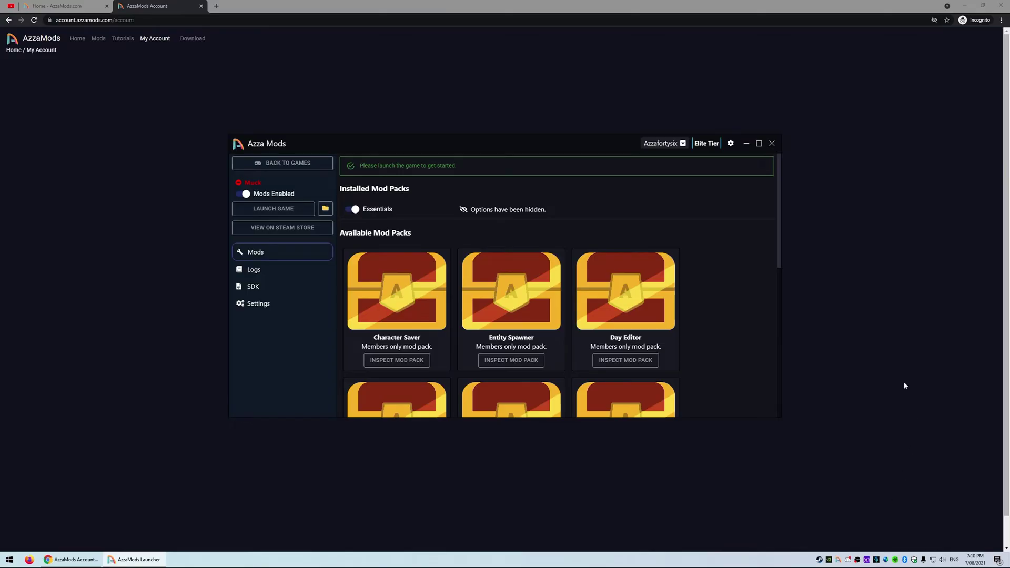
scroll(577, 232, "down", 6)
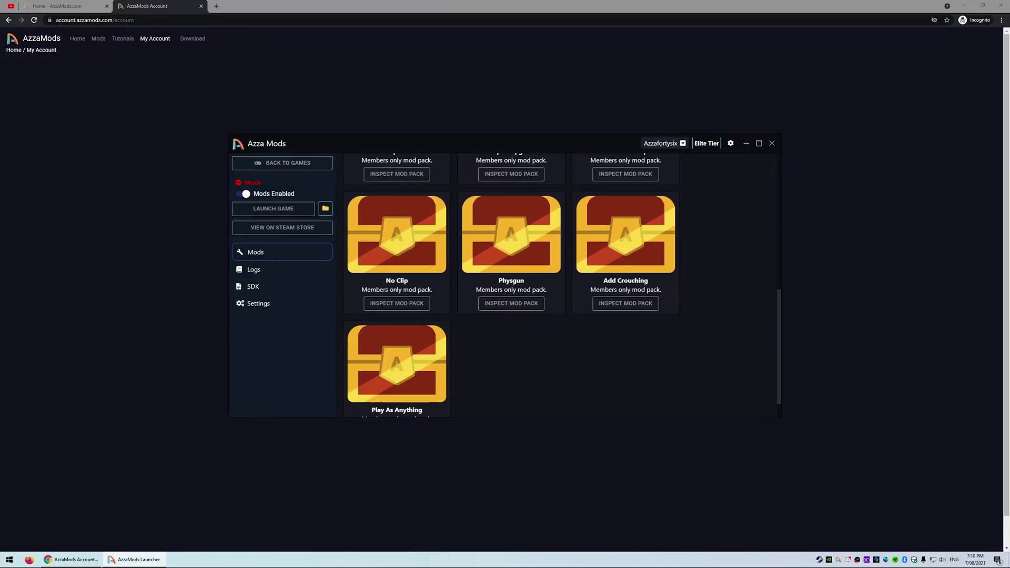
left_click(397, 403)
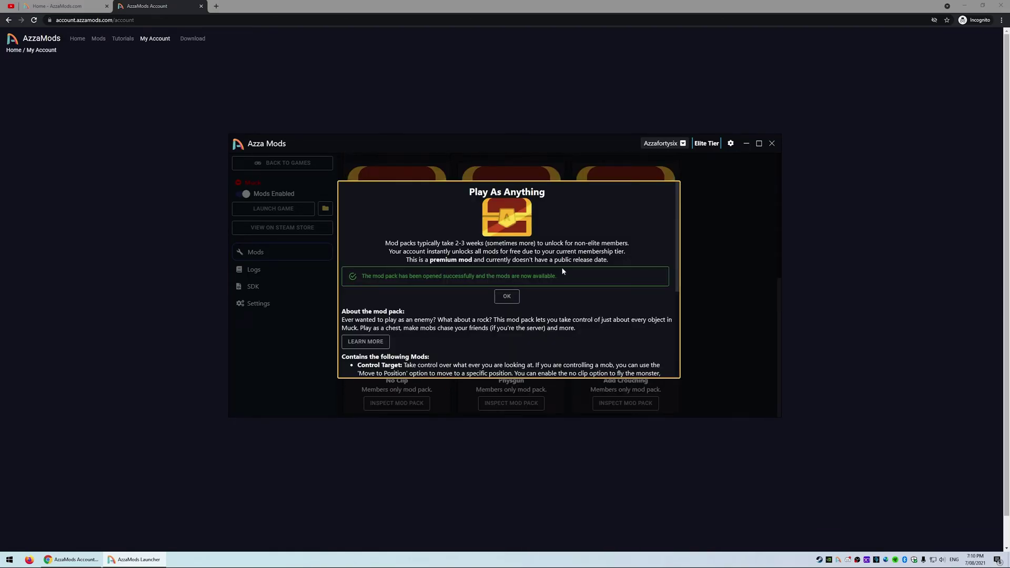
left_click(513, 298)
Return to the games overview and view the 60 Parsecs! Character Editor pack details
scroll(503, 345, "up", 10)
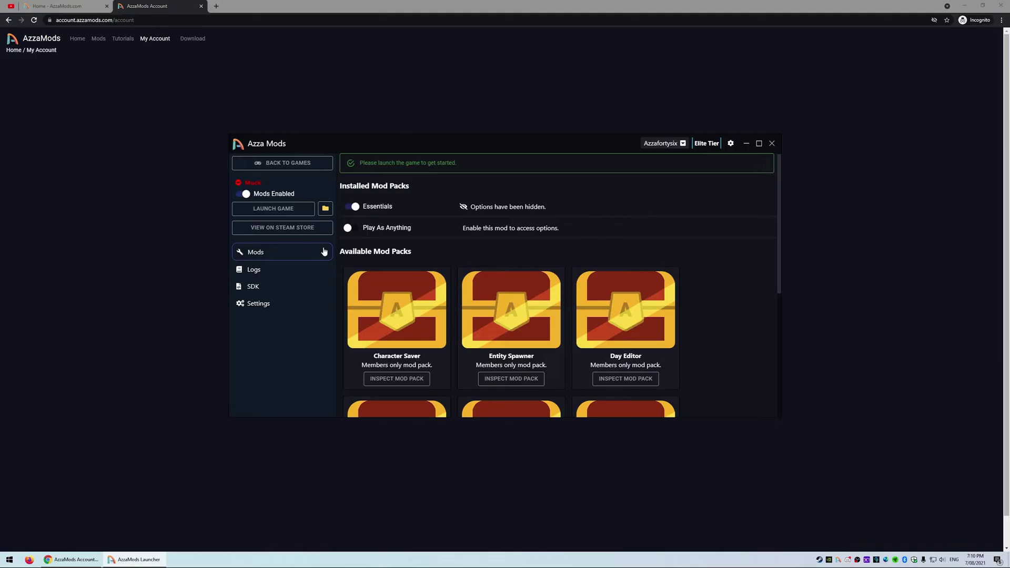
left_click(282, 164)
left_click(263, 178)
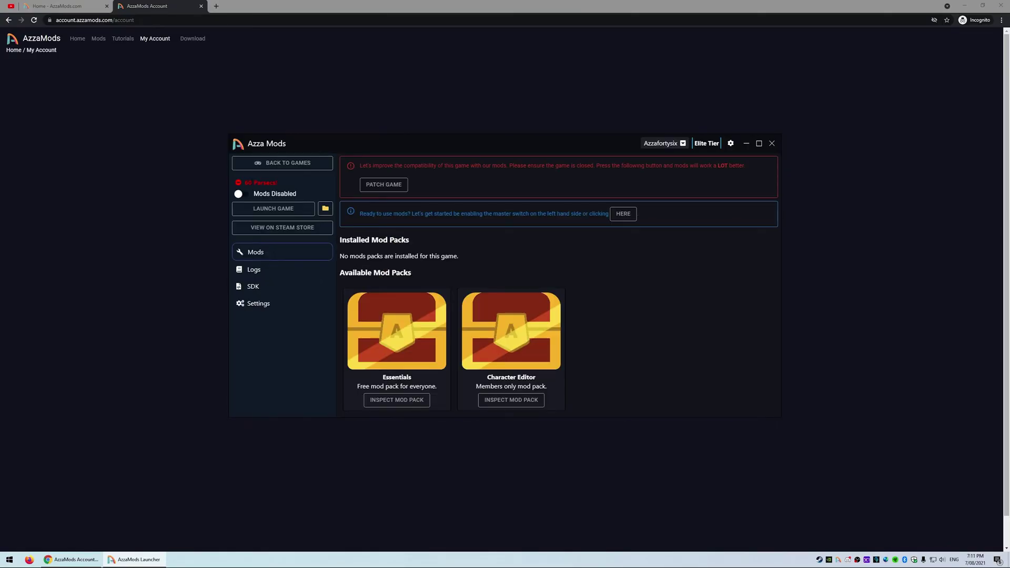
left_click(511, 400)
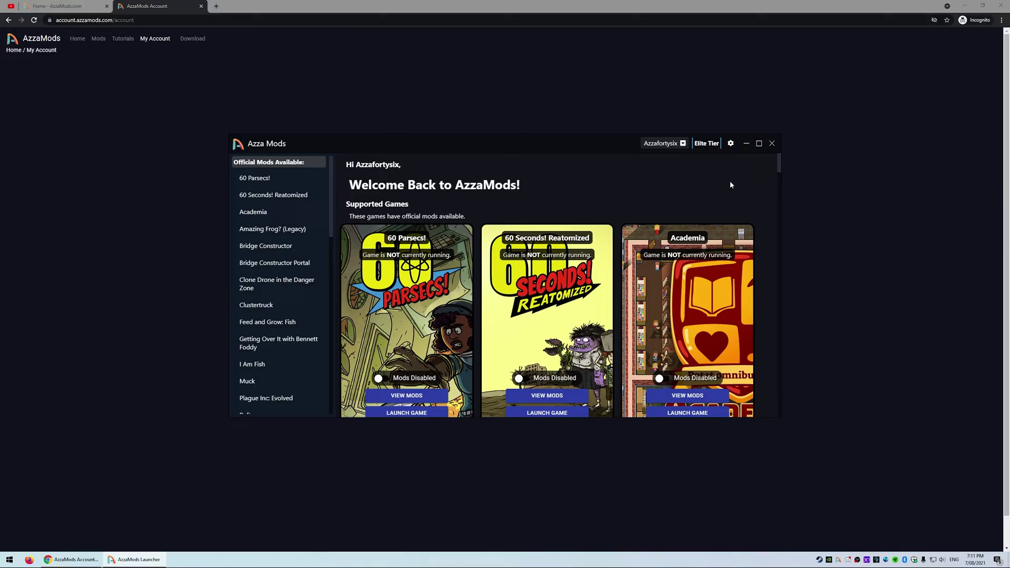
left_click(730, 144)
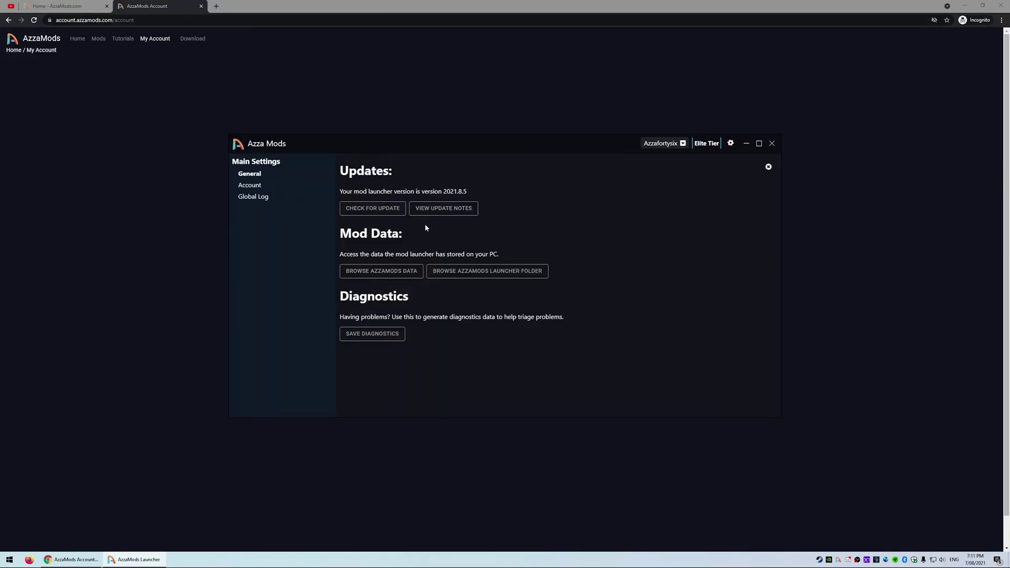
left_click(442, 210)
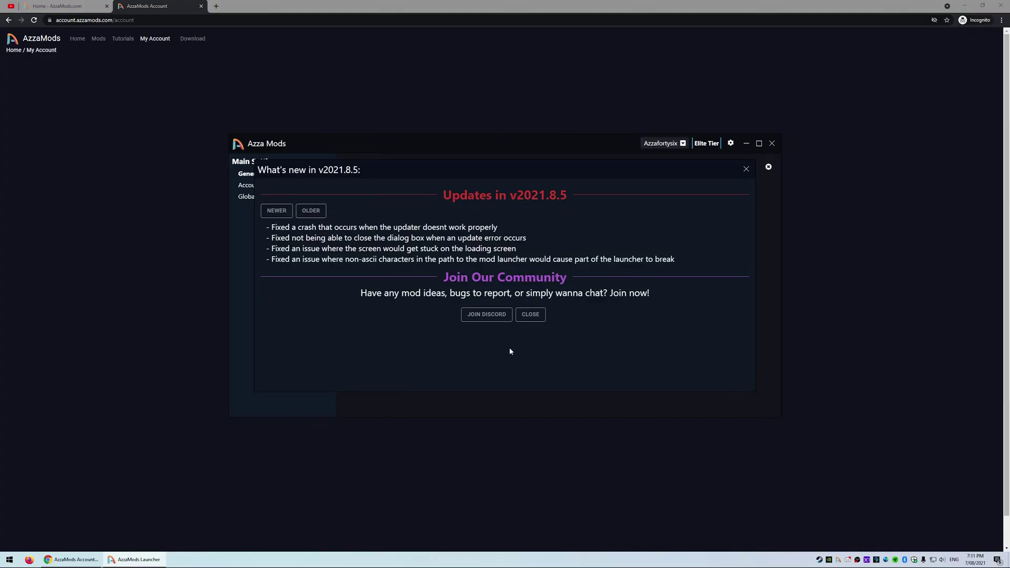
left_click(510, 348)
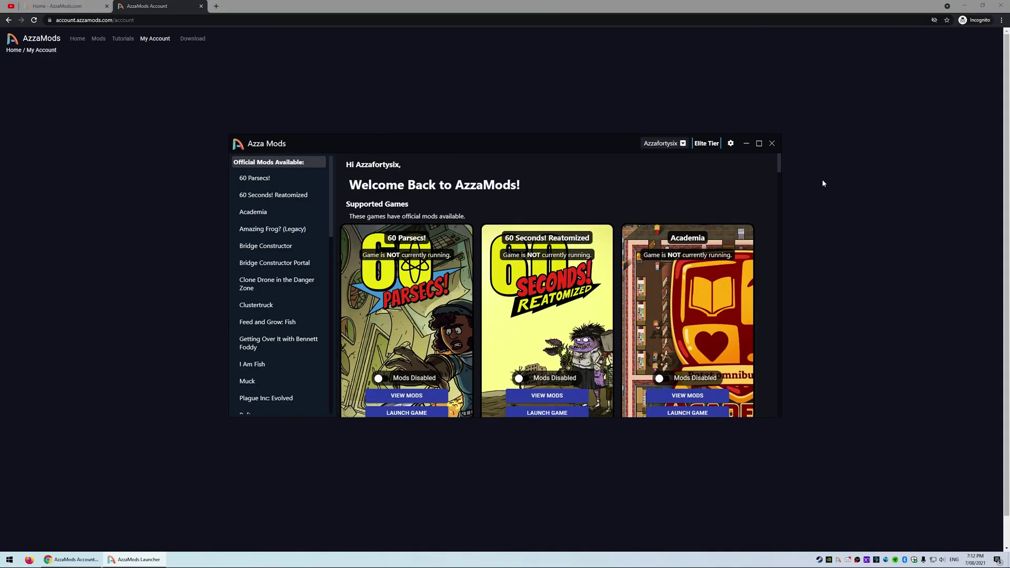